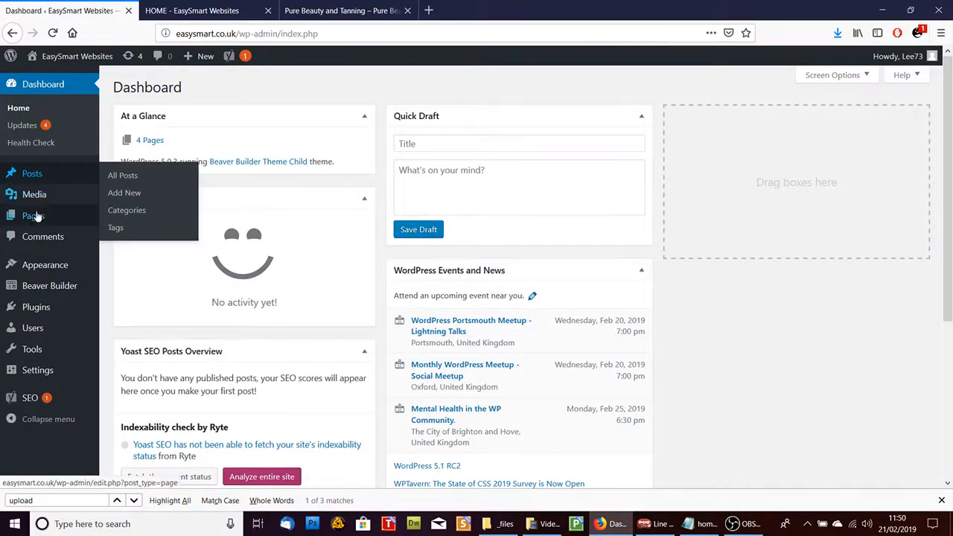
Open the site's HOME page for editing in Beaver Builder.
{"action": "left_click", "coordinate": [34, 215]}
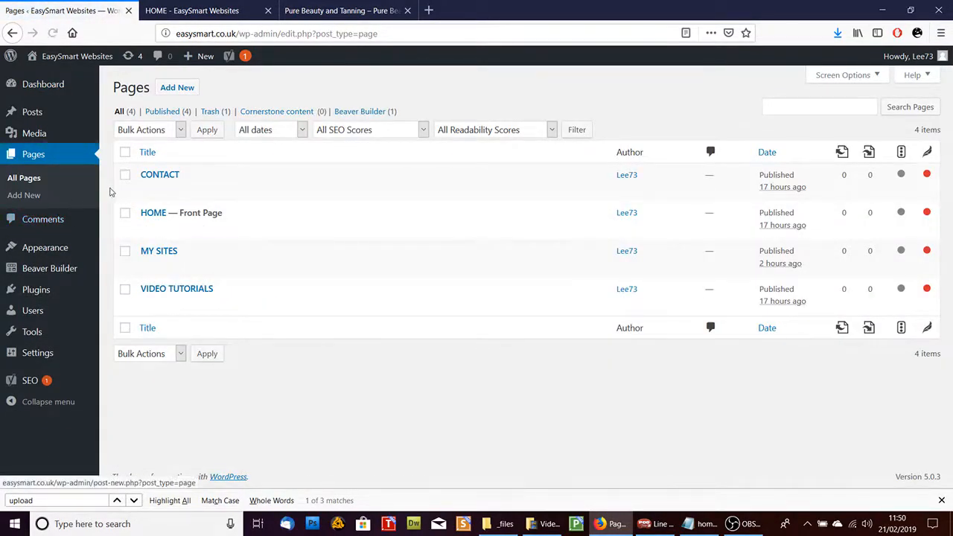
{"action": "mouse_move", "coordinate": [221, 207]}
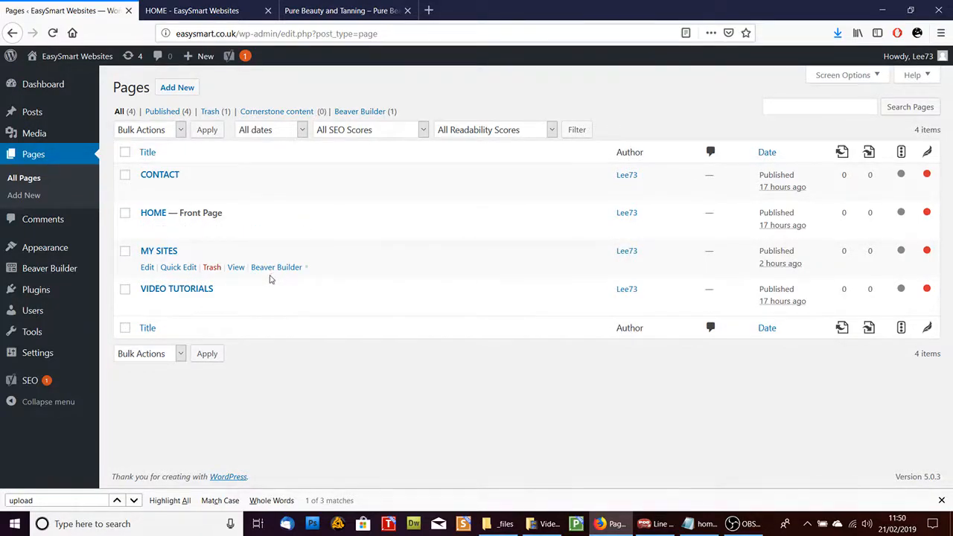
{"action": "left_click", "coordinate": [199, 5]}
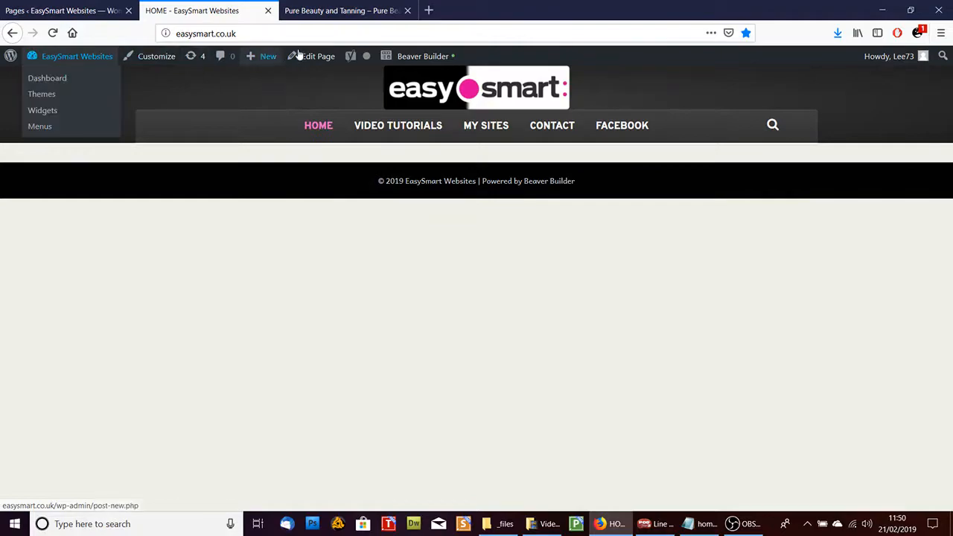
{"action": "left_click", "coordinate": [416, 59]}
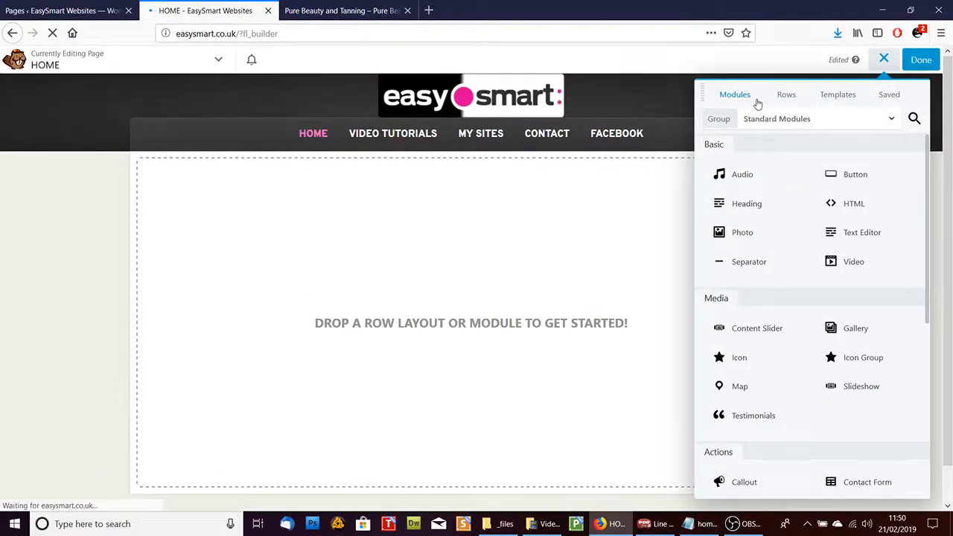
Add a one-column row to the empty HOME page layout.
{"action": "left_click", "coordinate": [835, 99]}
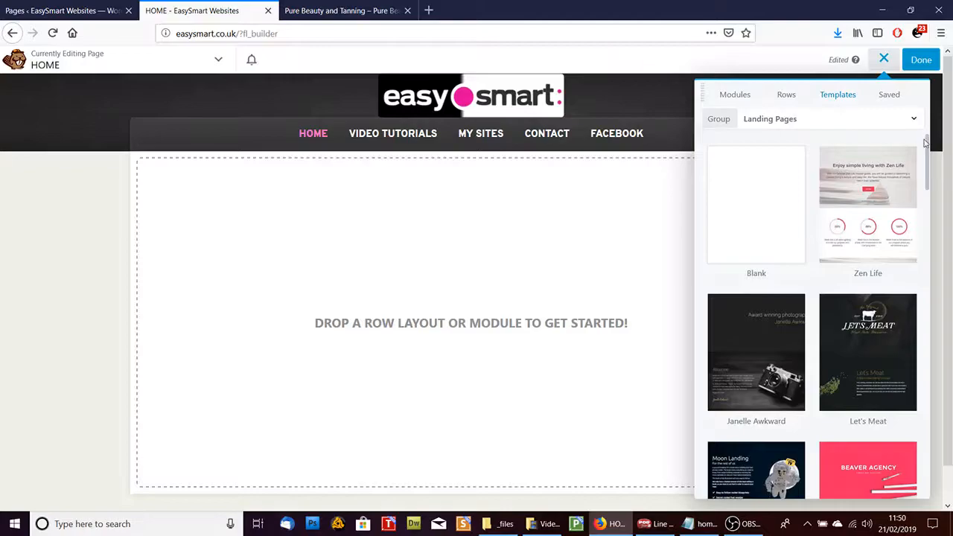
{"action": "mouse_move", "coordinate": [928, 146]}
{"action": "left_mouse_down"}
{"action": "mouse_move", "coordinate": [929, 223]}
{"action": "mouse_move", "coordinate": [923, 131]}
{"action": "left_mouse_up"}
{"action": "left_click", "coordinate": [783, 98]}
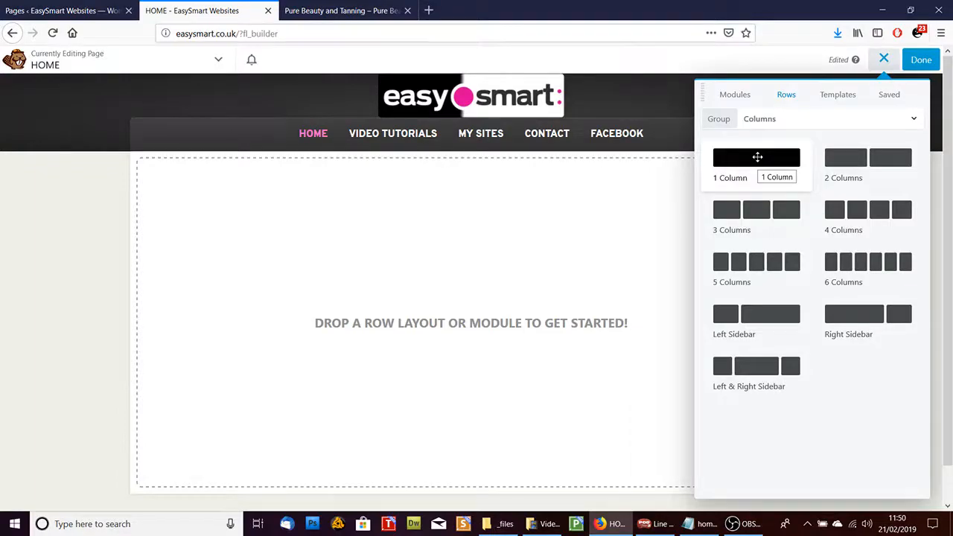
{"action": "left_click_drag", "start_coordinate": [757, 157], "coordinate": [517, 177]}
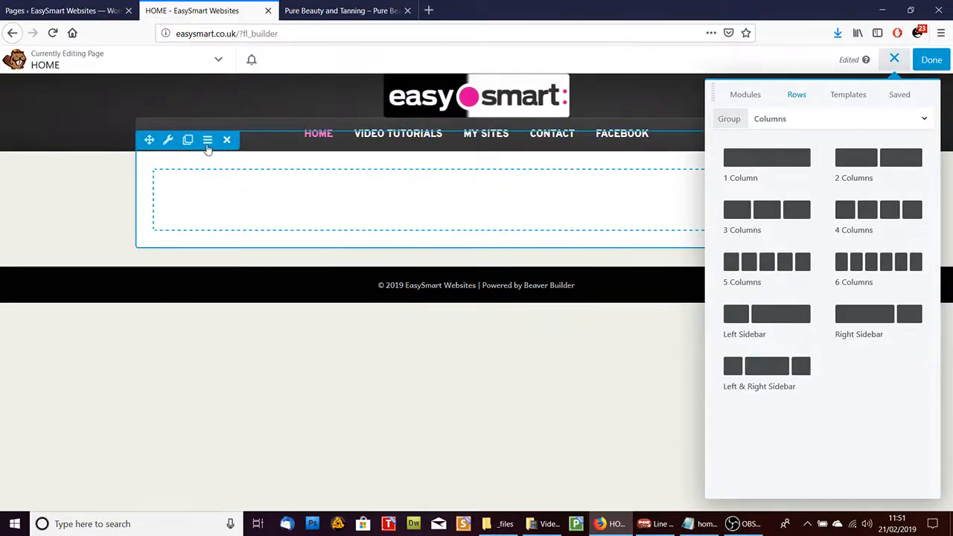
Set the new row's top, right, bottom and left padding to 0 px and save the row settings.
{"action": "left_click", "coordinate": [168, 143]}
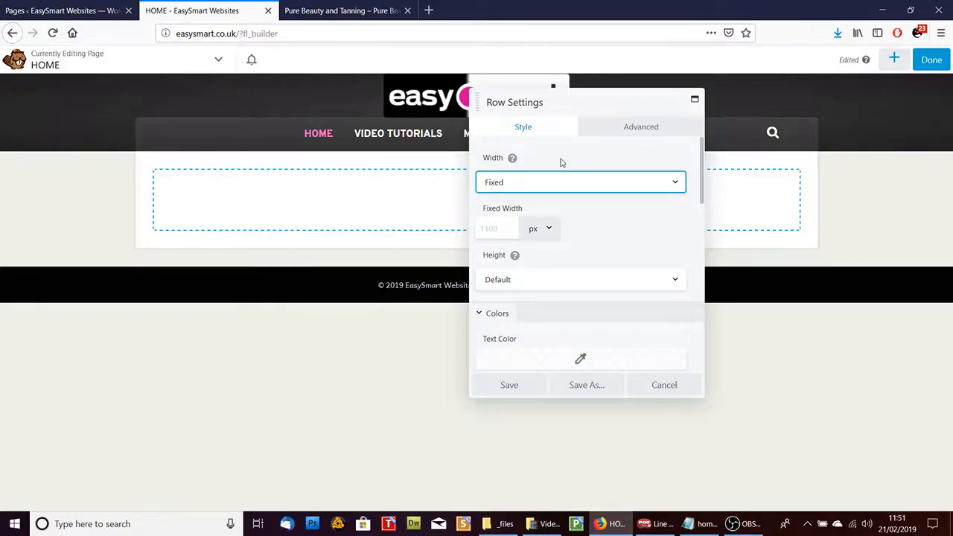
{"action": "mouse_move", "coordinate": [169, 145]}
{"action": "left_click", "coordinate": [661, 126]}
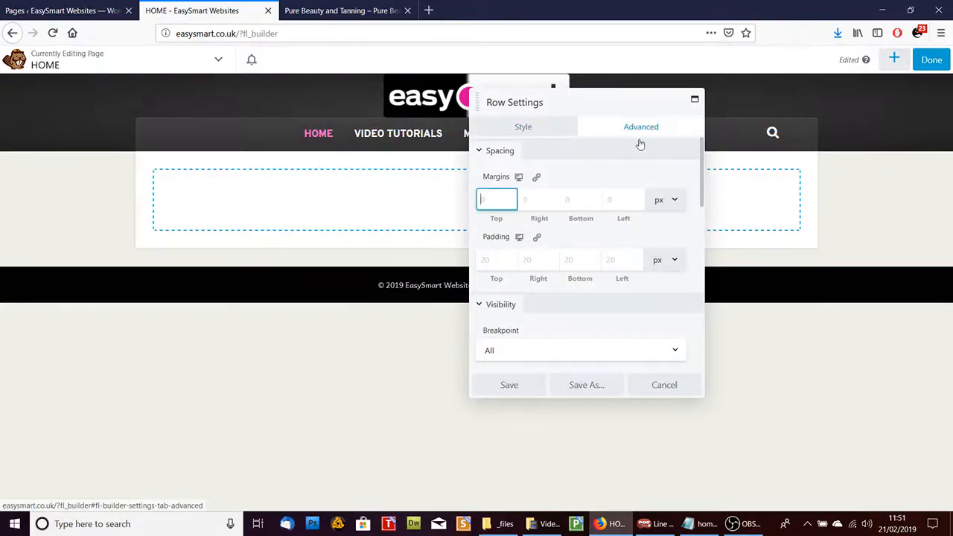
{"action": "left_click", "coordinate": [499, 263]}
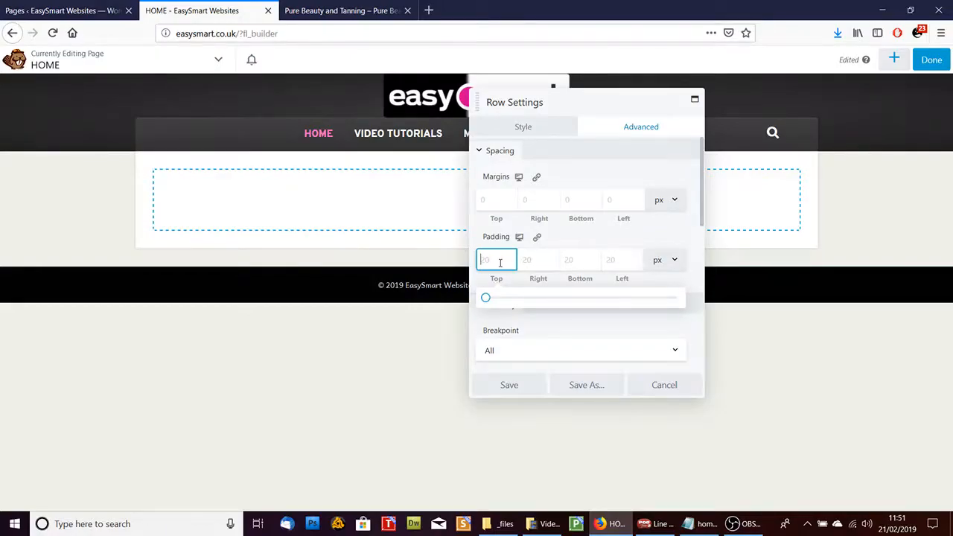
{"action": "type", "text": "0"}
{"action": "key", "text": "Tab"}
{"action": "type", "text": "0"}
{"action": "key", "text": "Tab"}
{"action": "type", "text": "0"}
{"action": "key", "text": "Tab"}
{"action": "type", "text": "0"}
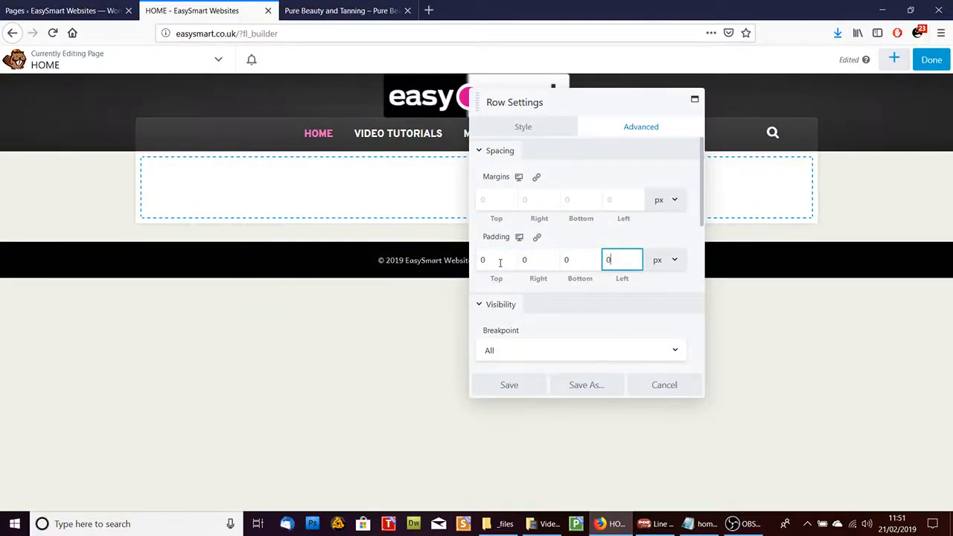
{"action": "left_click", "coordinate": [531, 384]}
Add a Slideshow module inside the one-column row.
{"action": "mouse_move", "coordinate": [511, 170]}
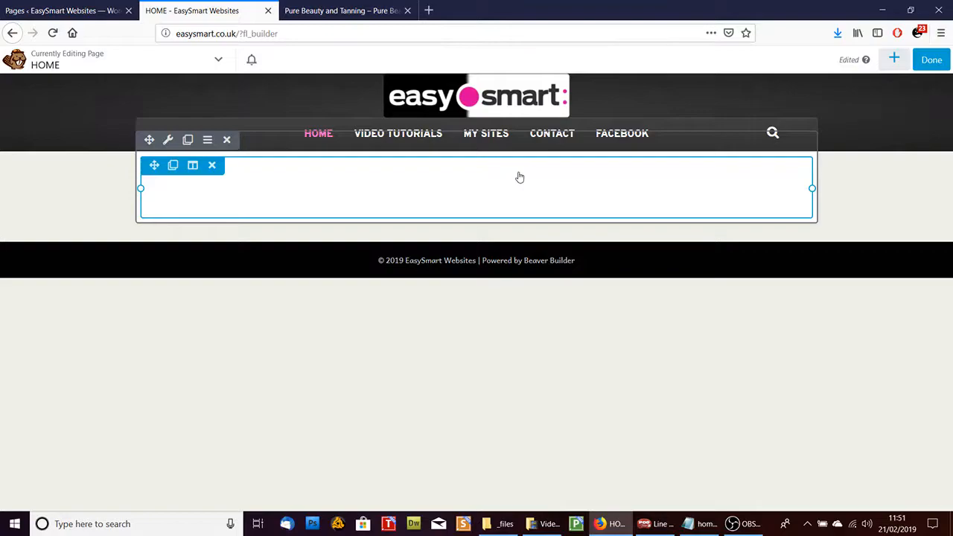
{"action": "left_click", "coordinate": [894, 61]}
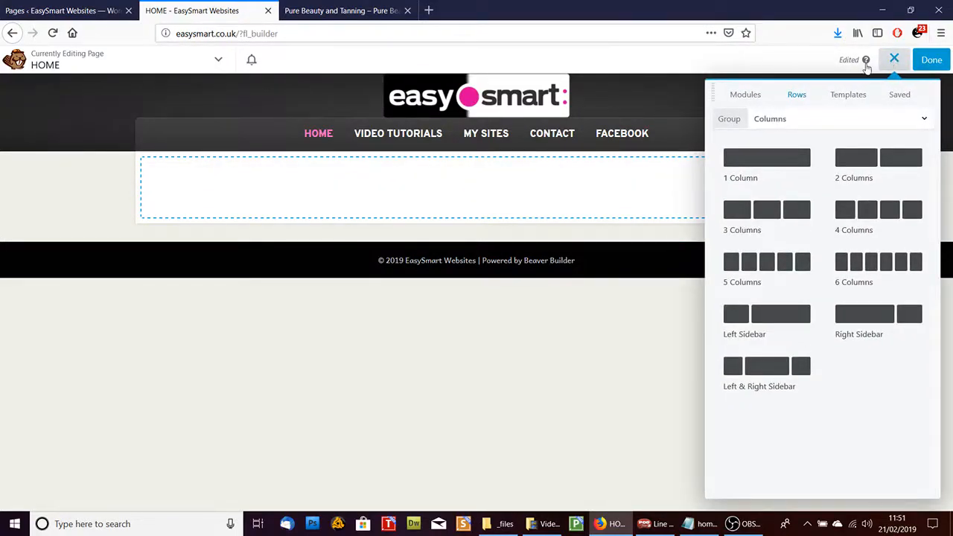
{"action": "left_click", "coordinate": [745, 95]}
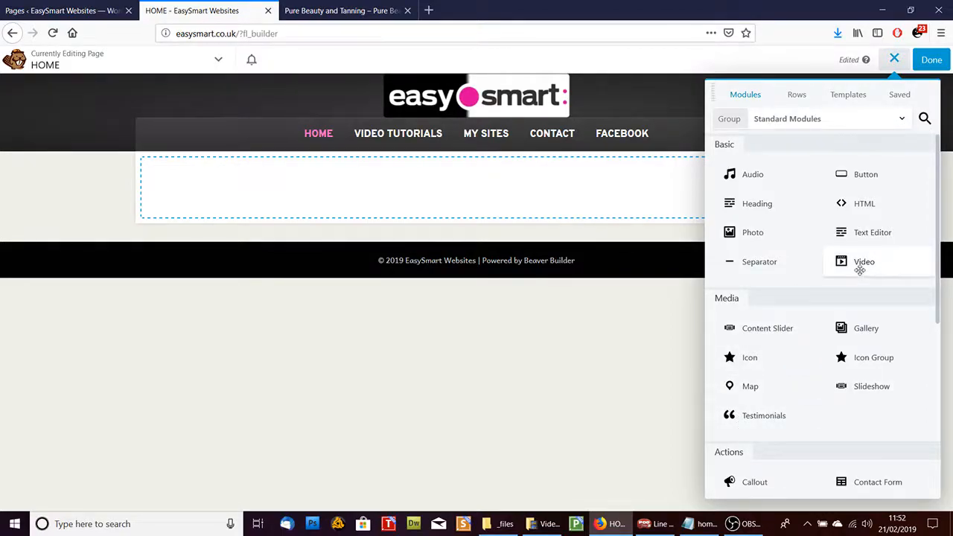
{"action": "left_click_drag", "start_coordinate": [867, 386], "coordinate": [476, 206]}
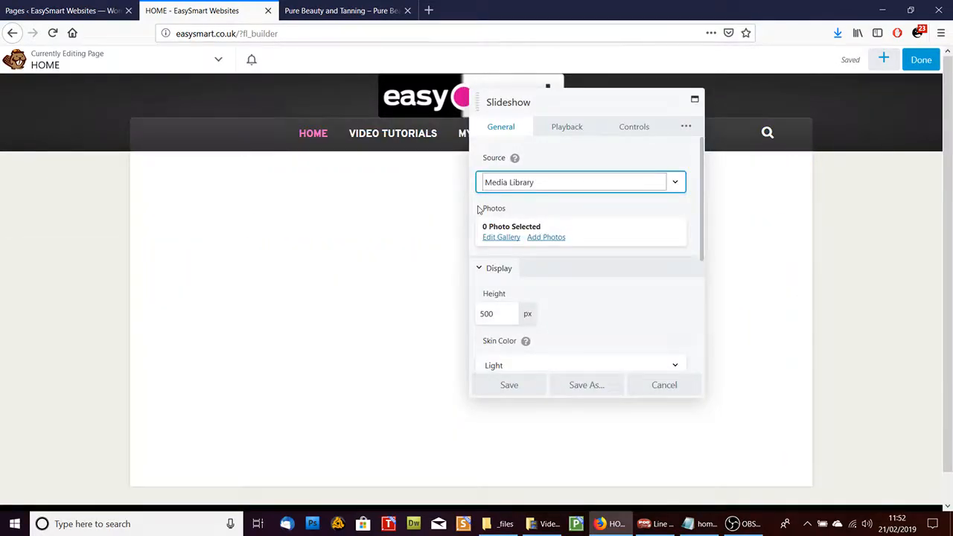
Open the file upload for adding photos to the slideshow and dismiss the file picker without choosing a file.
{"action": "left_click", "coordinate": [545, 237]}
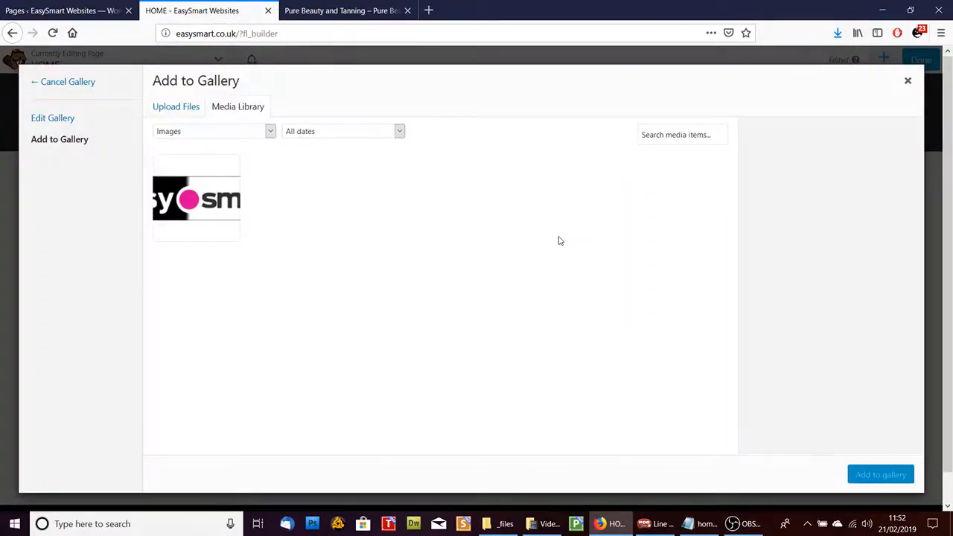
{"action": "left_click", "coordinate": [169, 110]}
{"action": "left_click", "coordinate": [537, 281]}
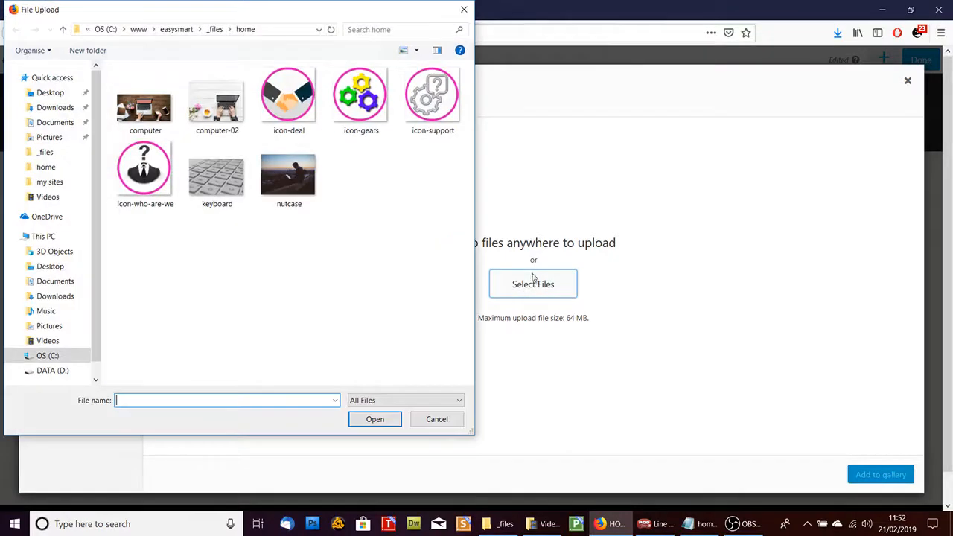
{"action": "left_click", "coordinate": [432, 418]}
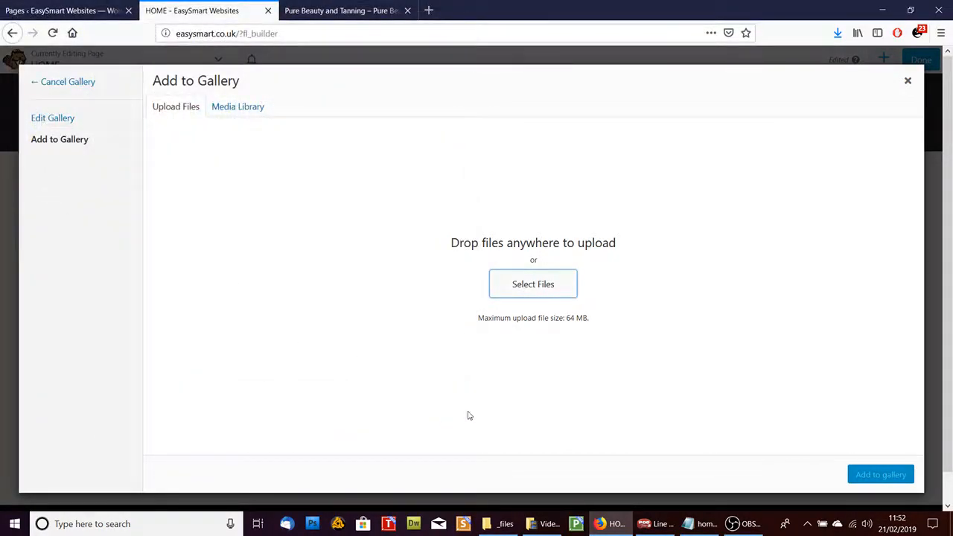
Upload the computer, computer-02, keyboard and nutcase images from the home folder and add them to the slideshow's gallery.
{"action": "mouse_move", "coordinate": [506, 523]}
{"action": "left_click", "coordinate": [570, 467]}
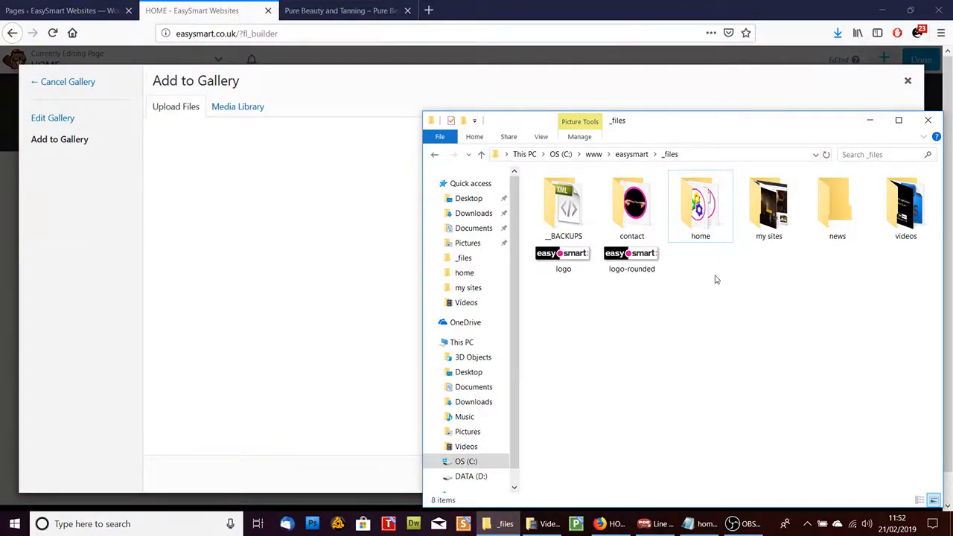
{"action": "double_click", "coordinate": [701, 240]}
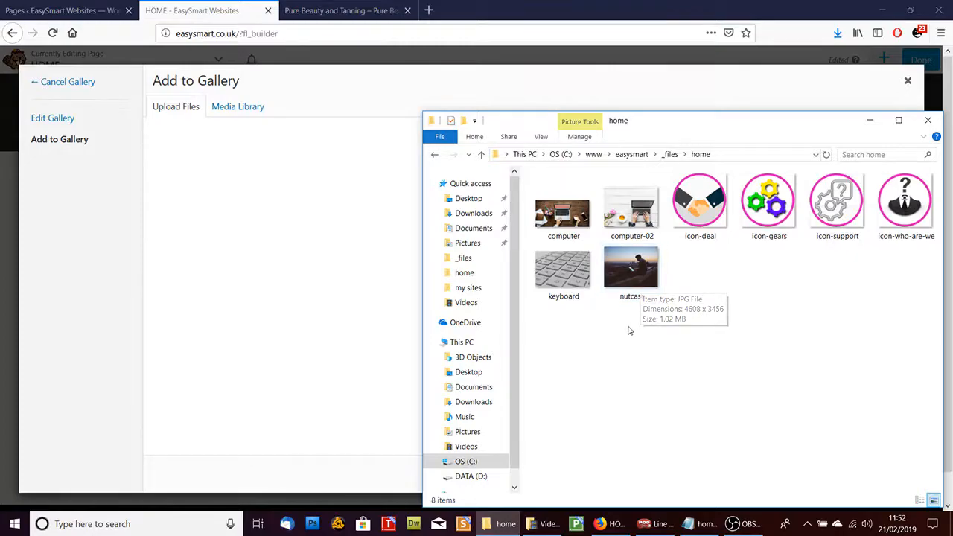
{"action": "left_click_drag", "start_coordinate": [645, 322], "coordinate": [572, 212]}
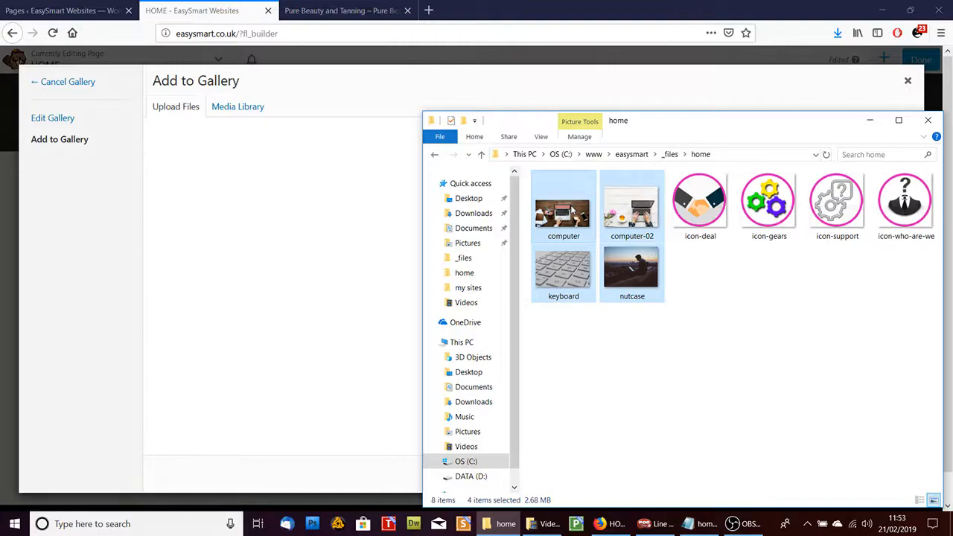
{"action": "left_click_drag", "start_coordinate": [571, 212], "coordinate": [321, 256]}
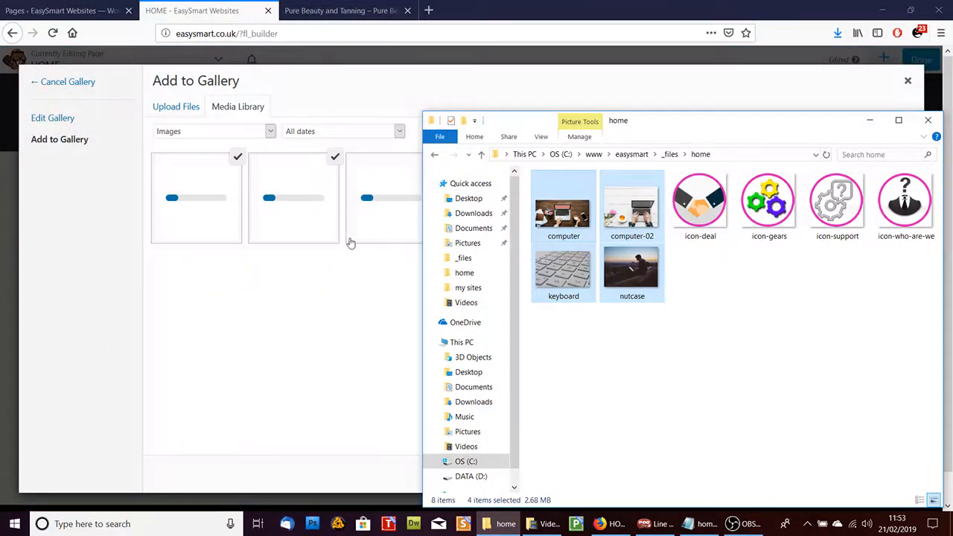
{"action": "left_click", "coordinate": [869, 121]}
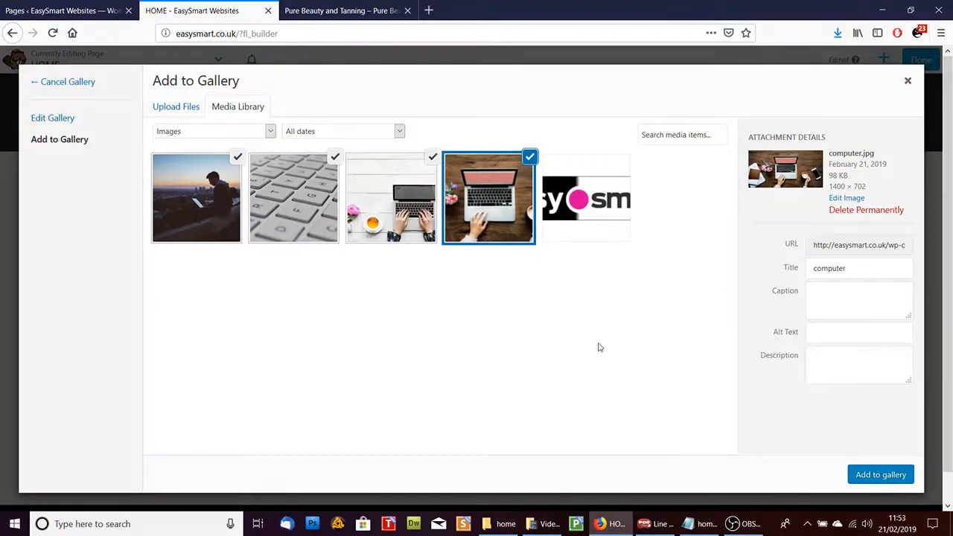
{"action": "left_click", "coordinate": [892, 483]}
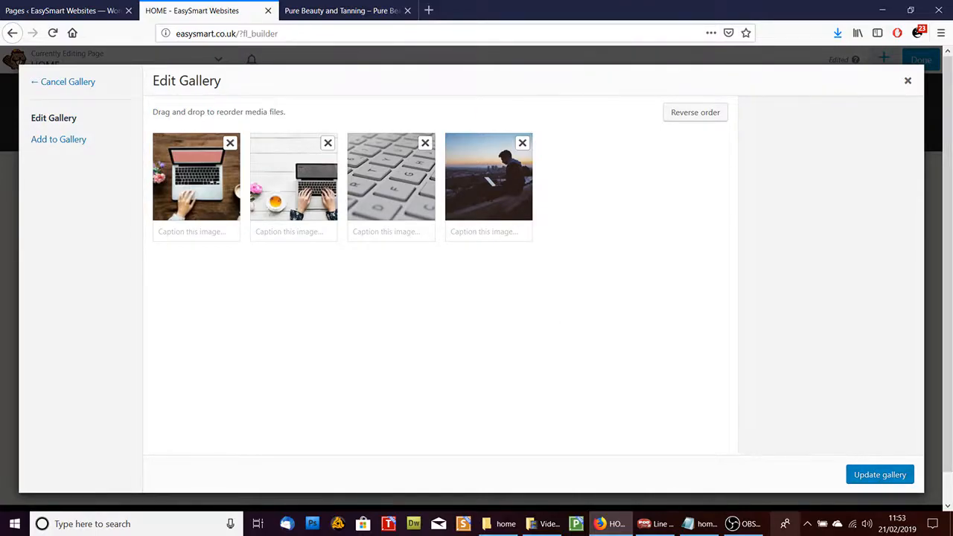
{"action": "left_click", "coordinate": [882, 479]}
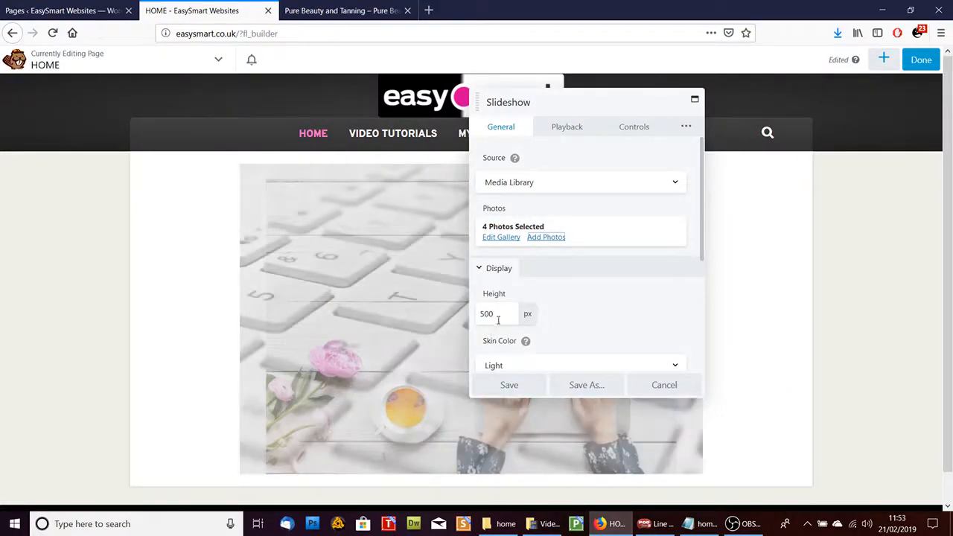
Set the slideshow's height to 450 px and its Crop option to Yes.
{"action": "left_click_drag", "start_coordinate": [498, 314], "coordinate": [436, 321]}
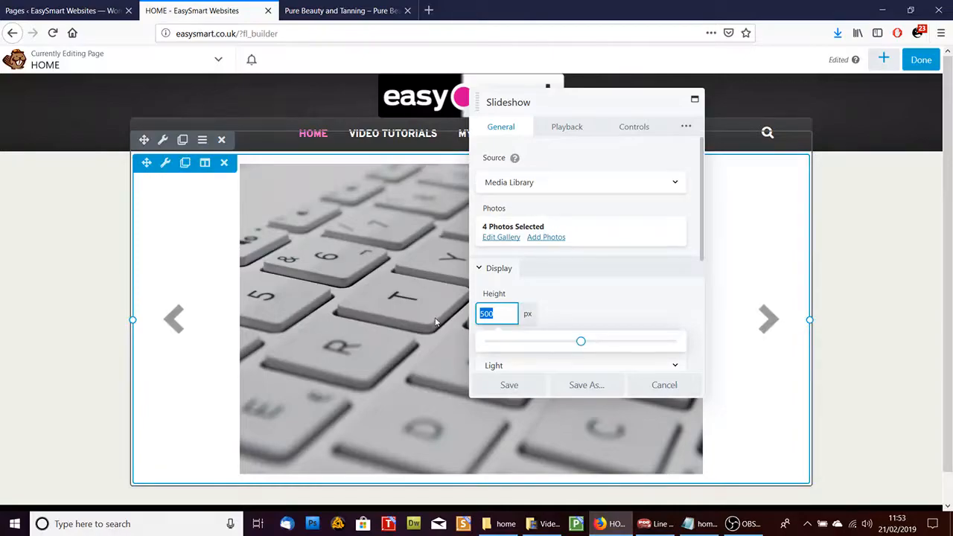
{"action": "type", "text": "450"}
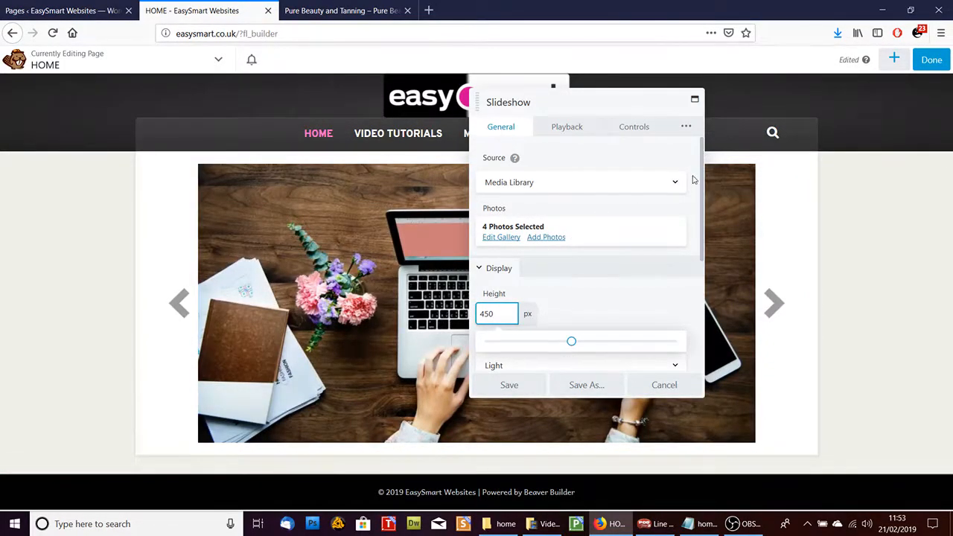
{"action": "left_click_drag", "start_coordinate": [700, 186], "coordinate": [696, 282]}
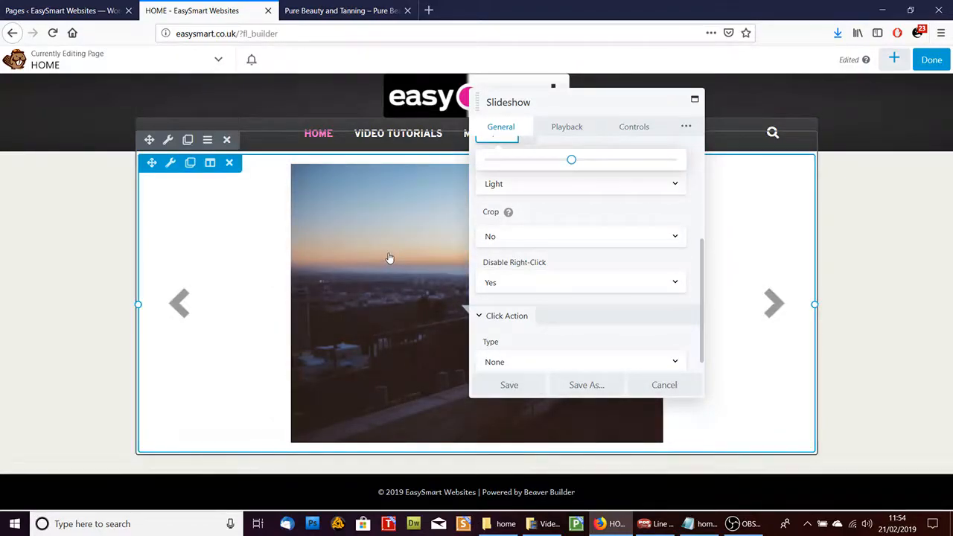
{"action": "left_click", "coordinate": [544, 242]}
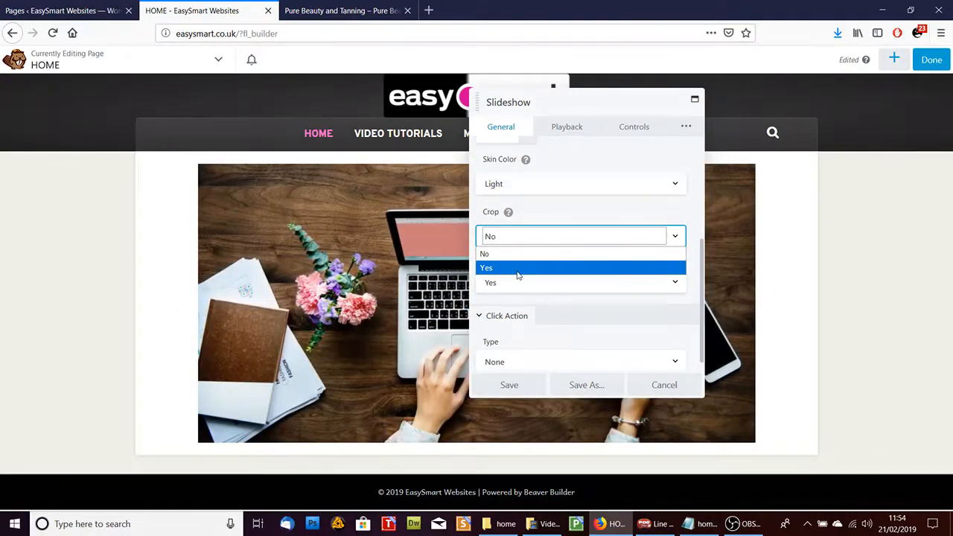
{"action": "left_click", "coordinate": [516, 268]}
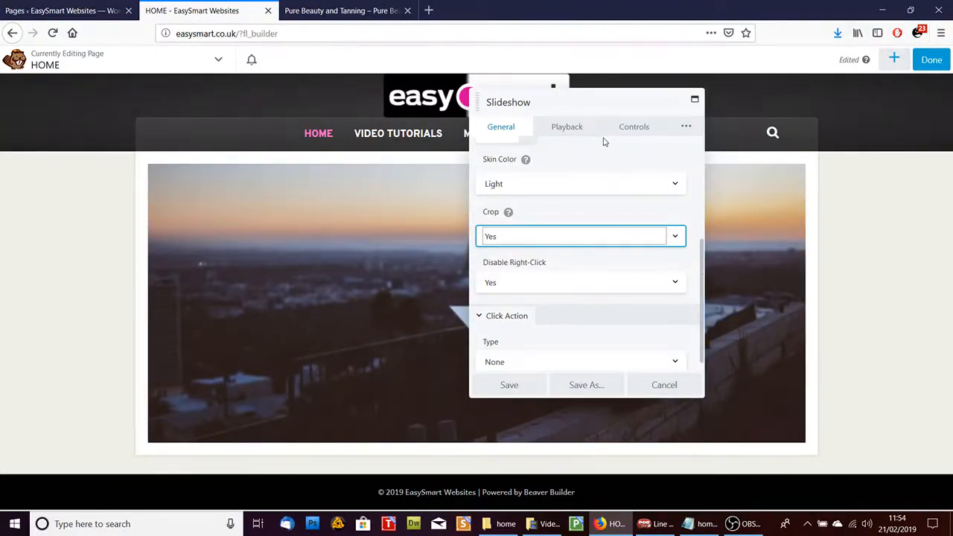
Set the slideshow module's top, right, bottom and left margins to 0 px in its advanced settings.
{"action": "left_click", "coordinate": [685, 127]}
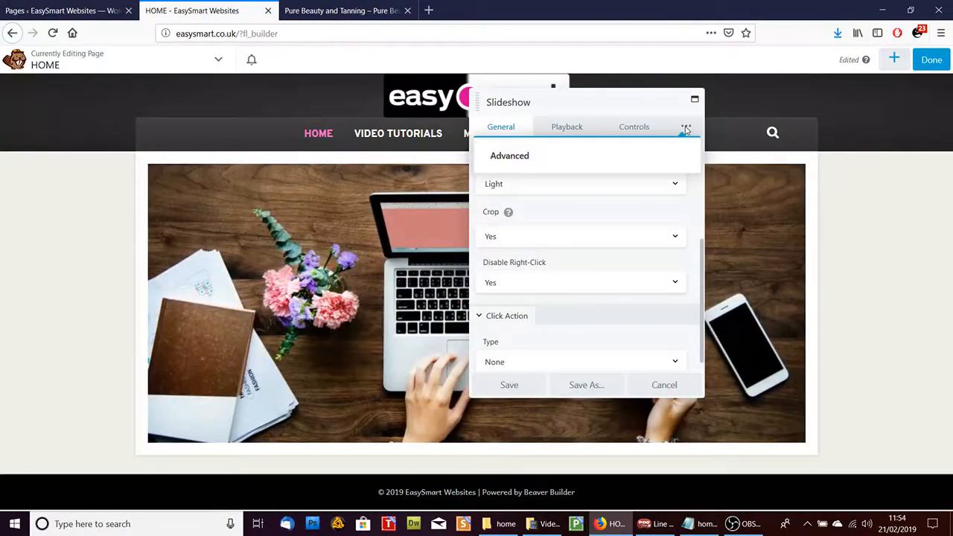
{"action": "left_click", "coordinate": [506, 155]}
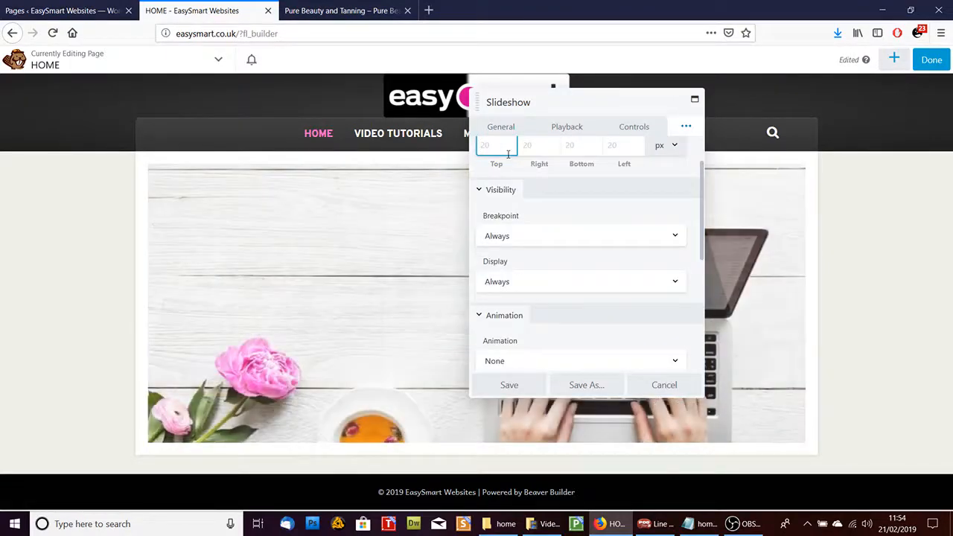
{"action": "left_click_drag", "start_coordinate": [701, 206], "coordinate": [704, 167]}
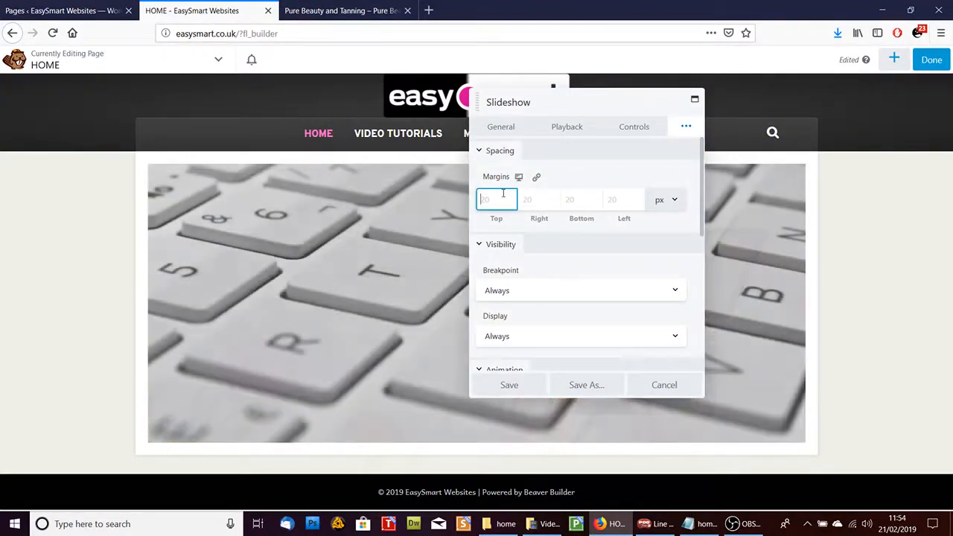
{"action": "left_click", "coordinate": [686, 128]}
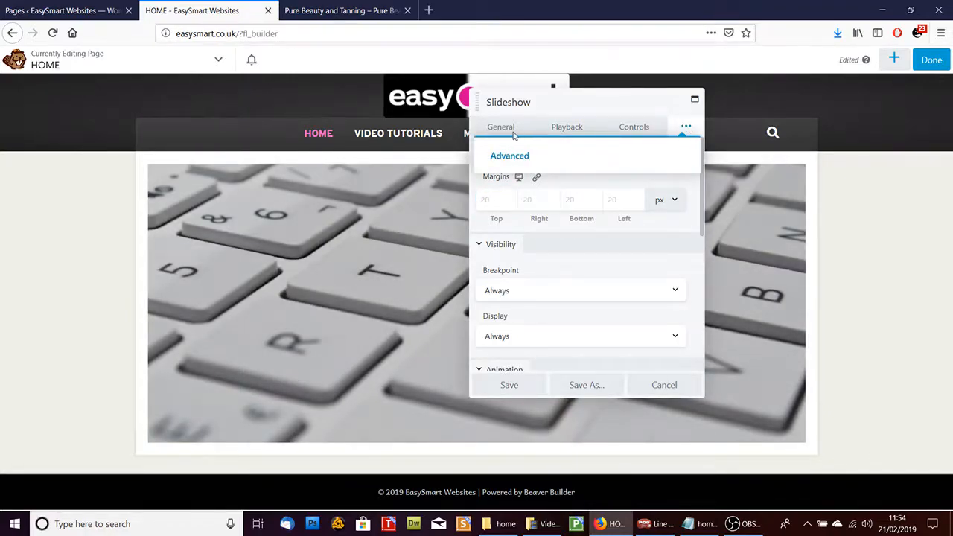
{"action": "left_click", "coordinate": [509, 155]}
{"action": "left_click", "coordinate": [493, 198]}
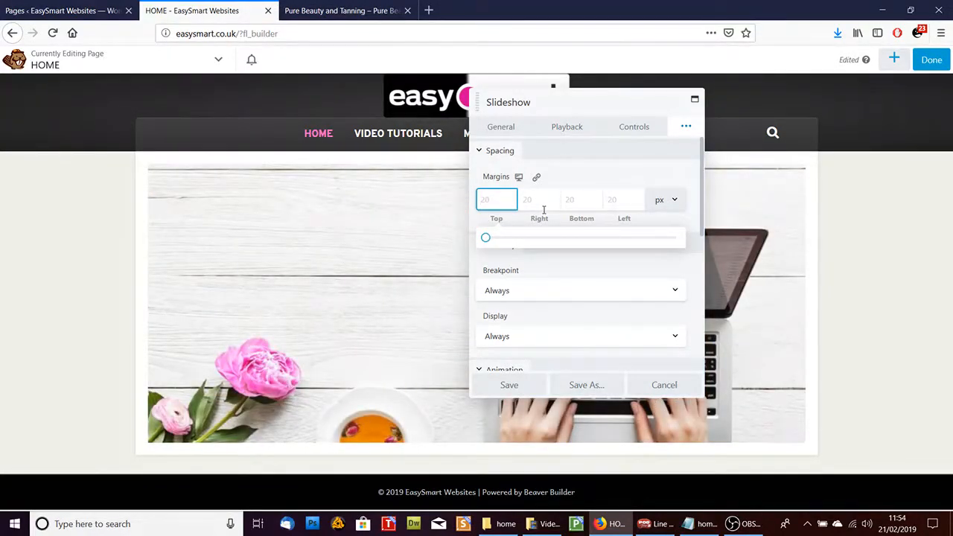
{"action": "type", "text": "0"}
{"action": "key", "text": "Tab"}
{"action": "type", "text": "0"}
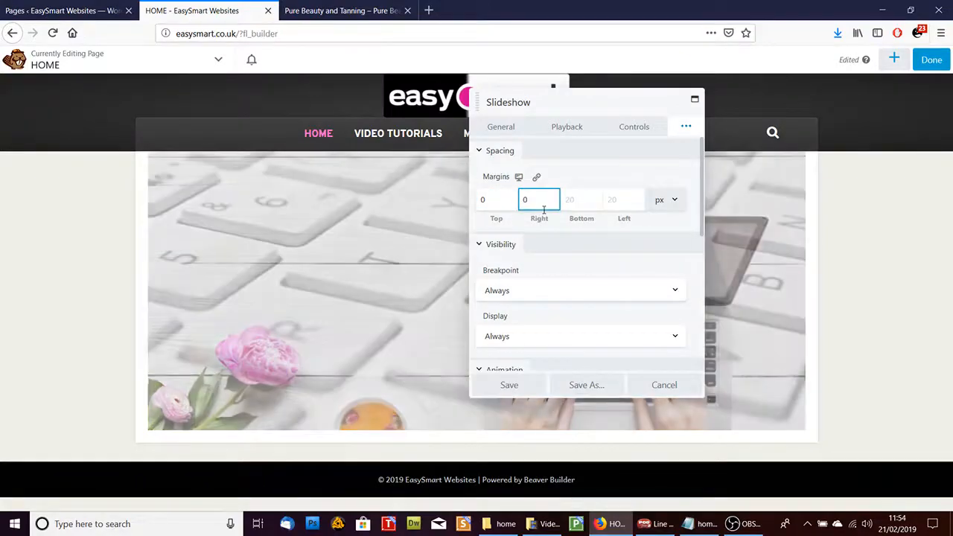
{"action": "key", "text": "Tab"}
{"action": "type", "text": "0"}
{"action": "key", "text": "Tab"}
{"action": "type", "text": "0"}
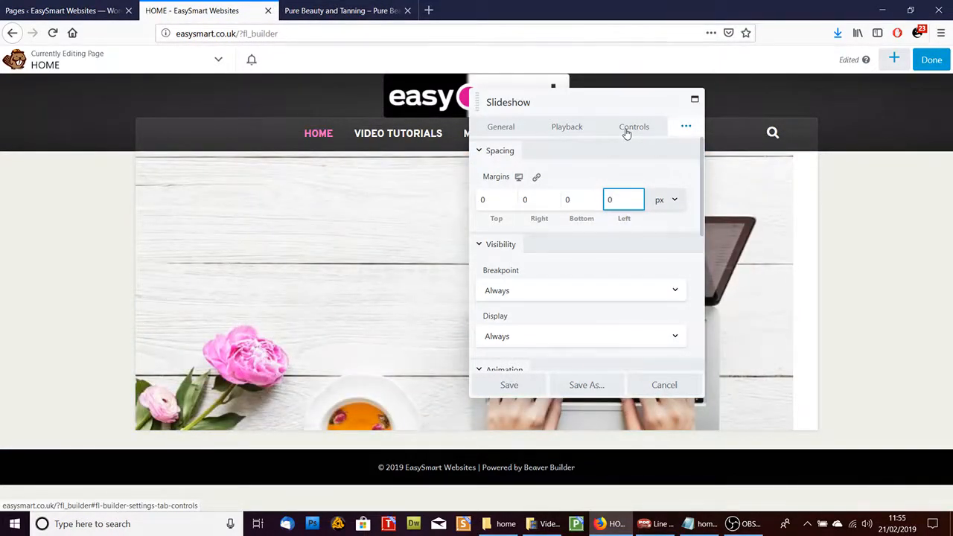
Turn off the slideshow's navigation arrows by setting Navigation Arrows to No.
{"action": "left_click", "coordinate": [626, 128]}
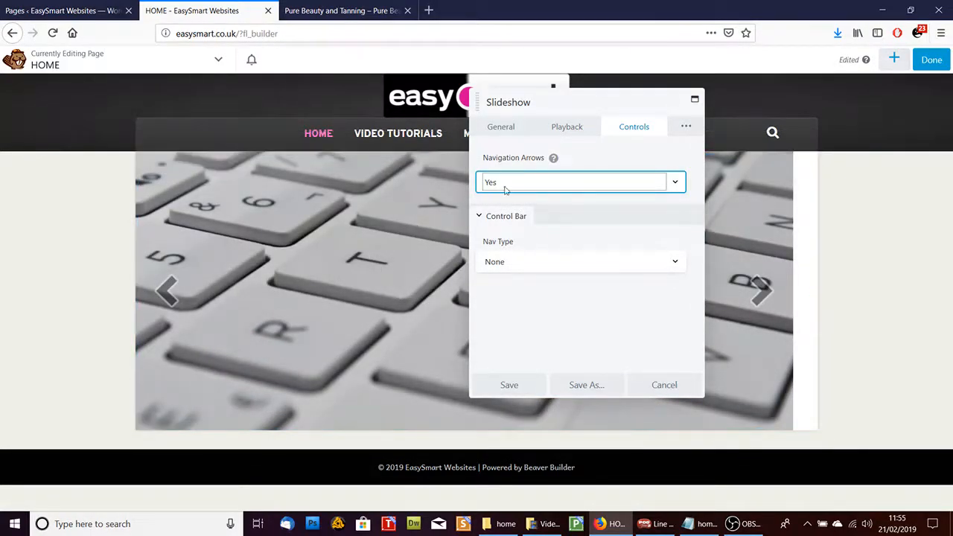
{"action": "left_click", "coordinate": [563, 183]}
{"action": "left_click", "coordinate": [522, 199]}
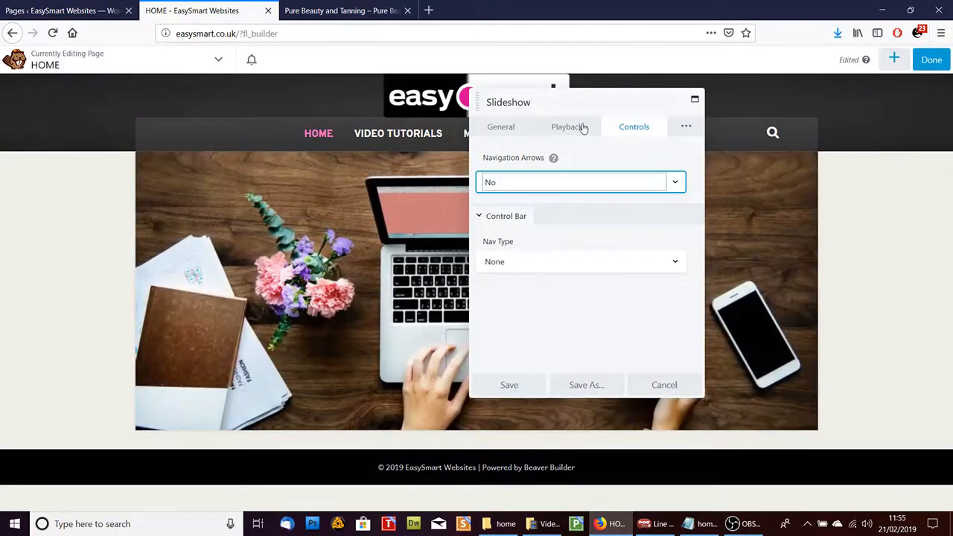
Try the Boxes transition for the slideshow's playback and switch the transition to Ken Burns.
{"action": "left_click", "coordinate": [583, 128]}
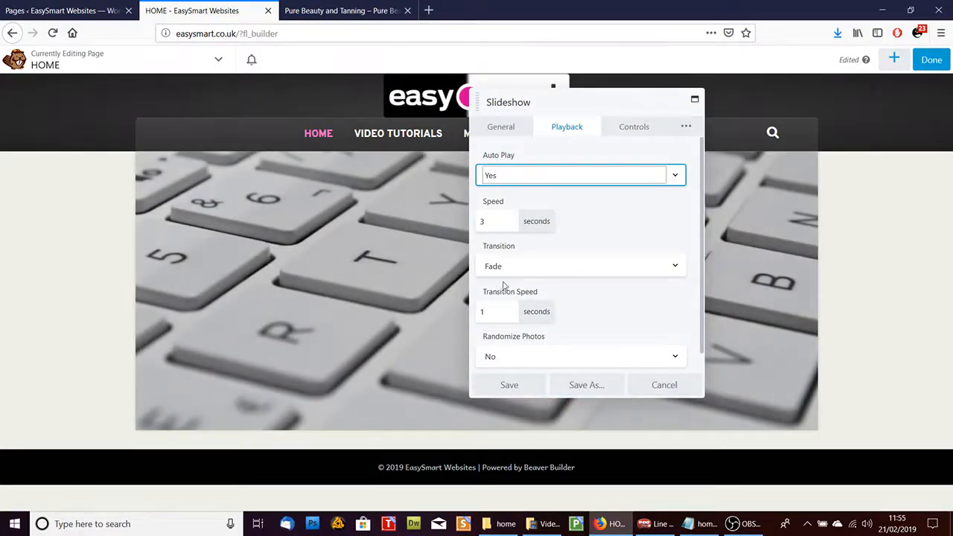
{"action": "left_click", "coordinate": [551, 267]}
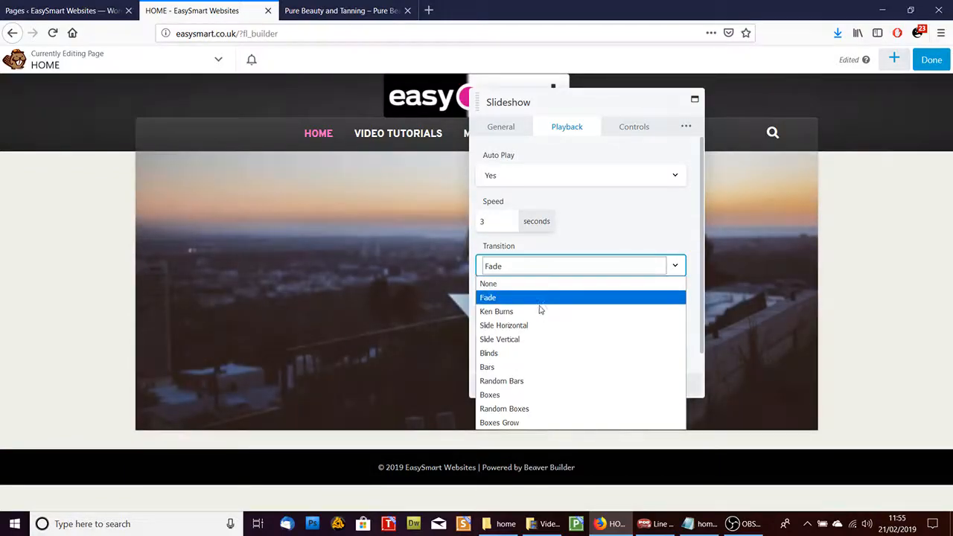
{"action": "left_click", "coordinate": [533, 396]}
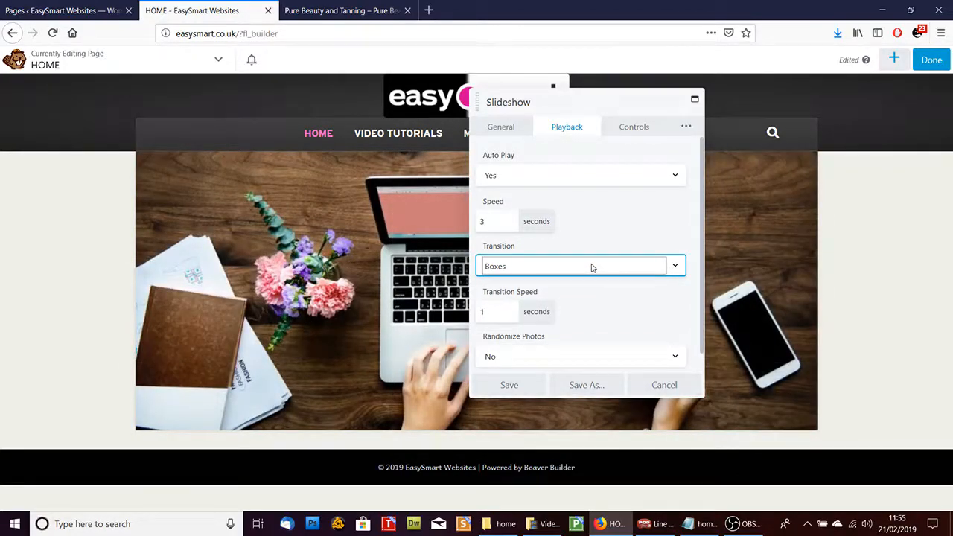
{"action": "left_click", "coordinate": [592, 268]}
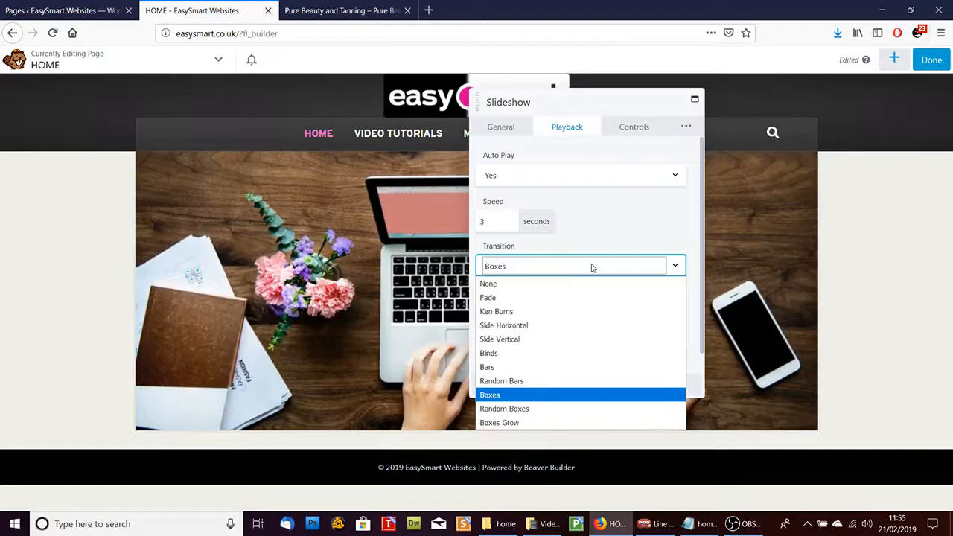
{"action": "left_click", "coordinate": [563, 312]}
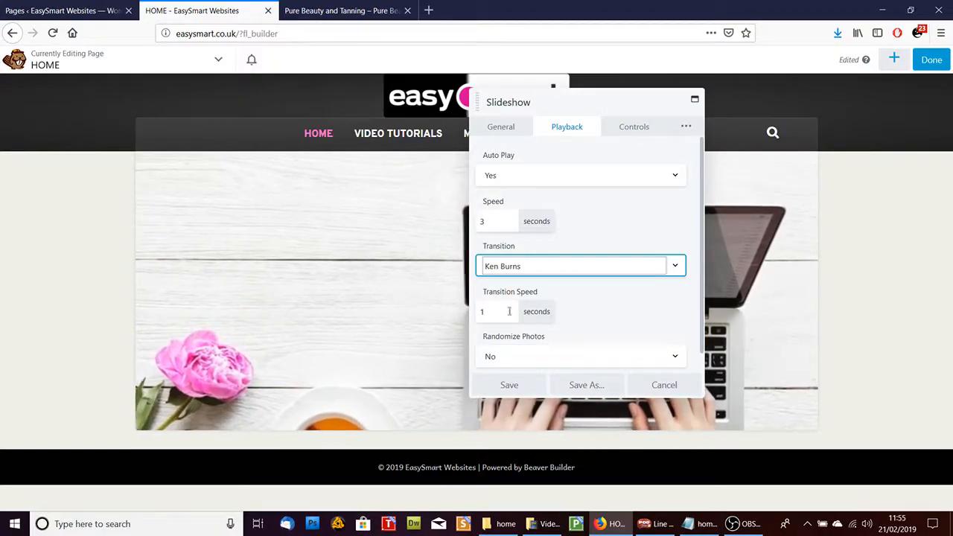
Set the slideshow's Transition Speed to 2 seconds and save the module settings.
{"action": "left_click_drag", "start_coordinate": [490, 312], "coordinate": [480, 311]}
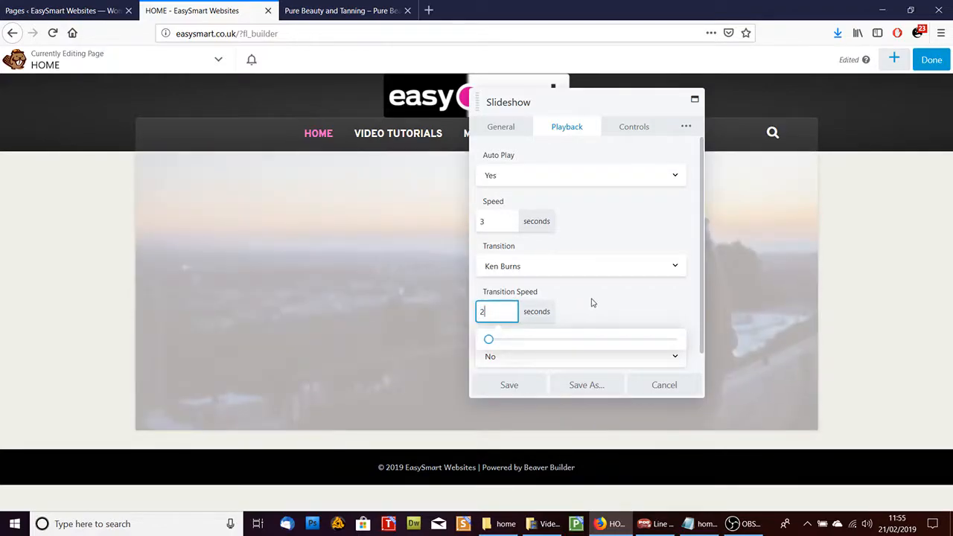
{"action": "left_click", "coordinate": [592, 303]}
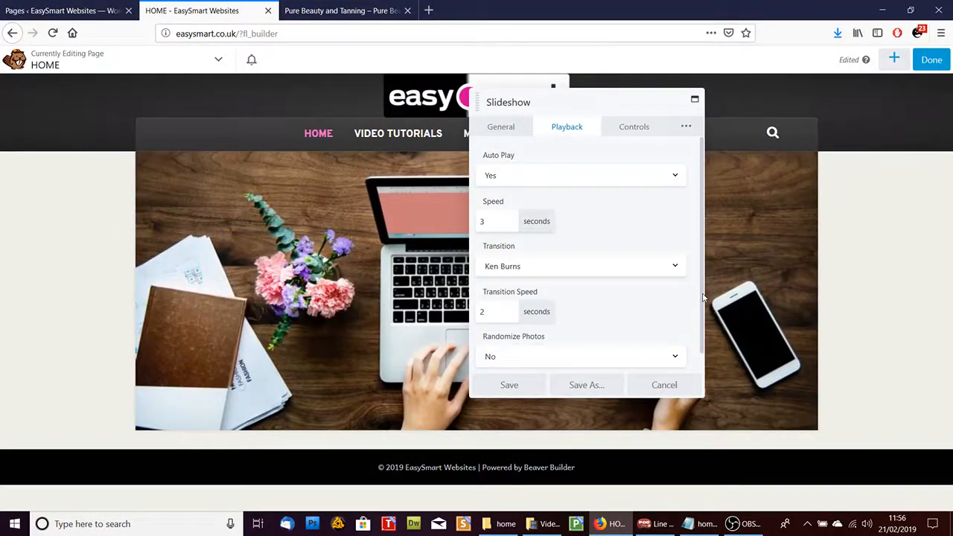
{"action": "left_click_drag", "start_coordinate": [703, 298], "coordinate": [702, 152]}
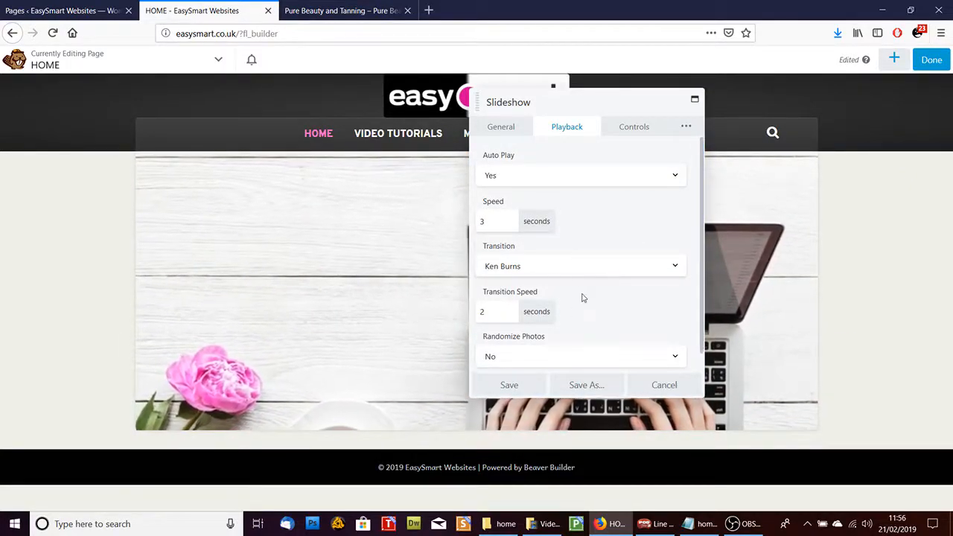
{"action": "left_click", "coordinate": [511, 384]}
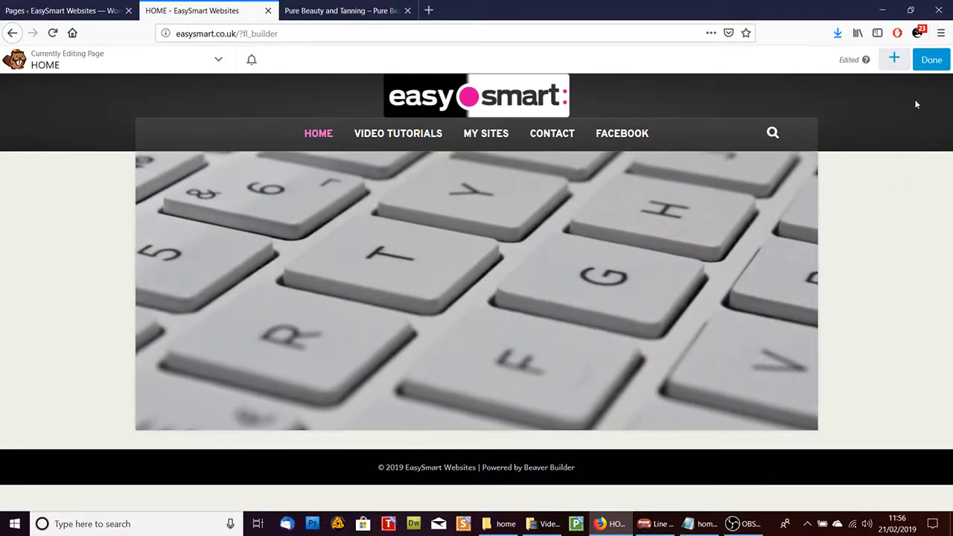
Publish the HOME page changes and reopen the page in Beaver Builder for further editing.
{"action": "left_click", "coordinate": [940, 65]}
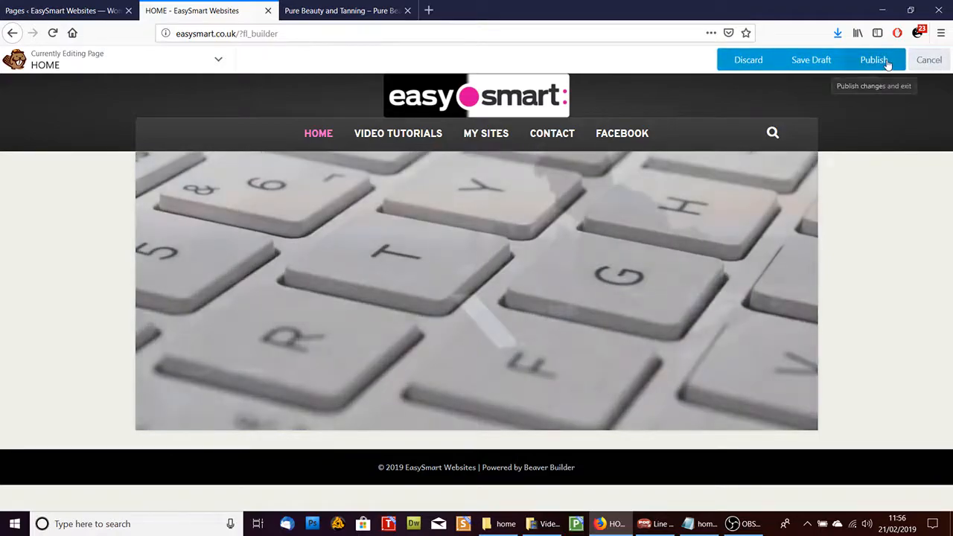
{"action": "left_click", "coordinate": [877, 61]}
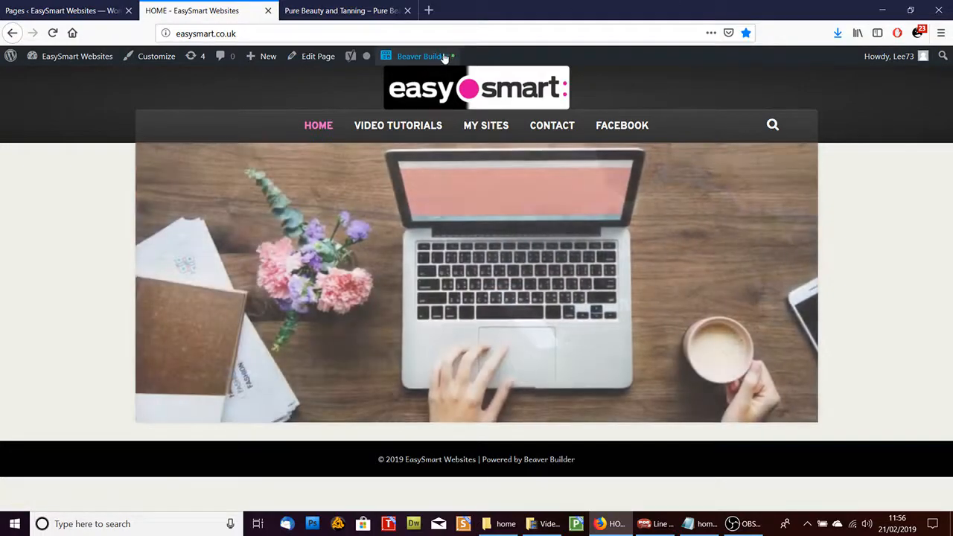
{"action": "left_click", "coordinate": [443, 57]}
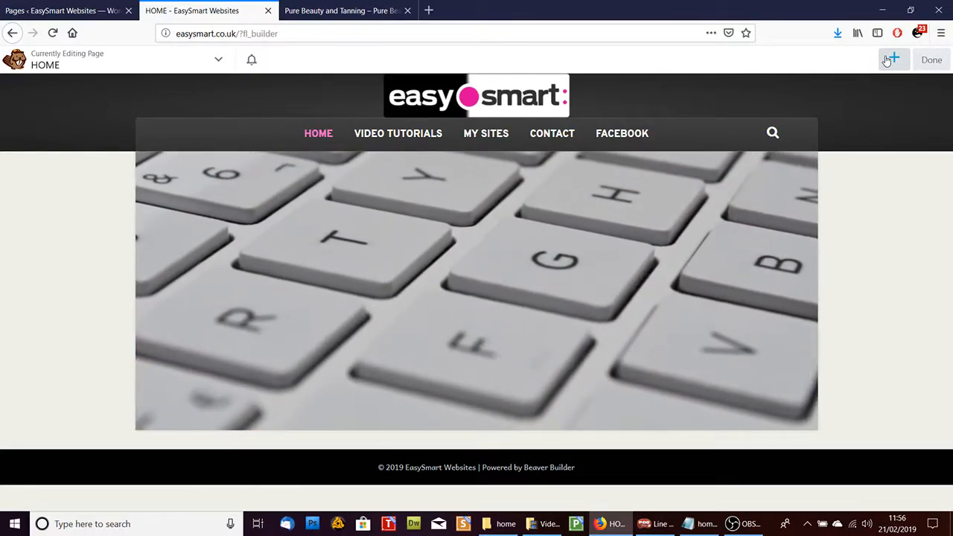
Add a 4 Columns row directly below the slideshow row.
{"action": "left_click", "coordinate": [887, 59]}
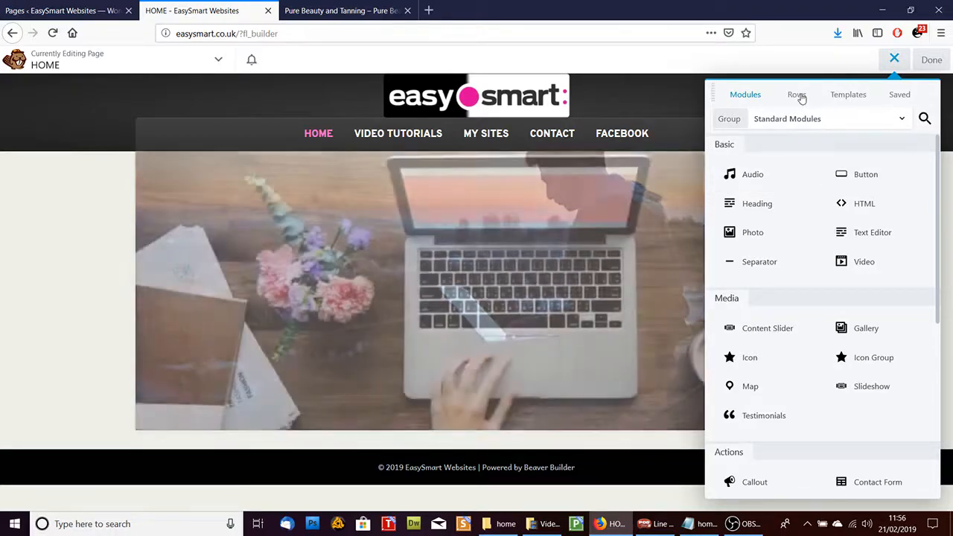
{"action": "left_click", "coordinate": [797, 95]}
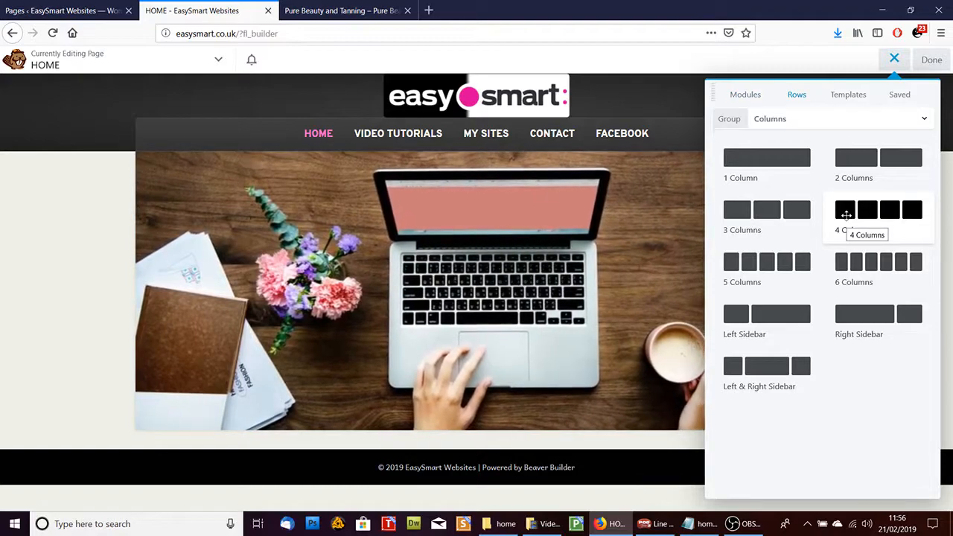
{"action": "left_click_drag", "start_coordinate": [846, 218], "coordinate": [262, 449]}
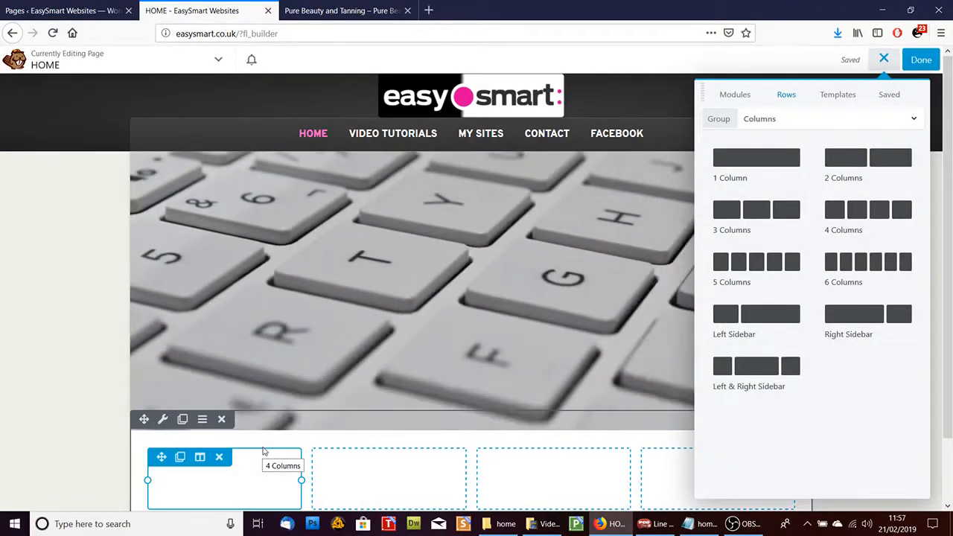
{"action": "left_click", "coordinate": [881, 59]}
Set the first column of the four-column row to a width of 20% and save its settings.
{"action": "scroll", "coordinate": [947, 242], "scroll_direction": "down", "scroll_amount": 2}
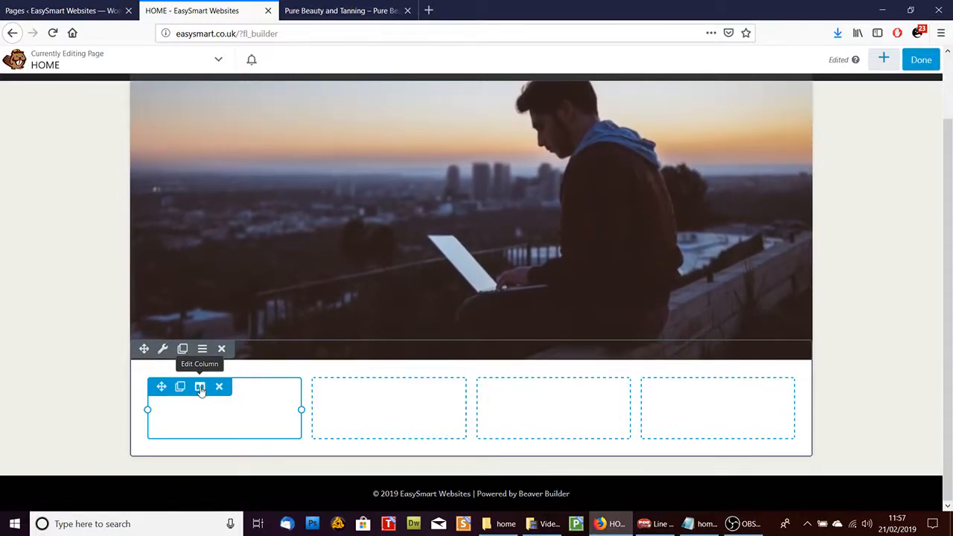
{"action": "mouse_move", "coordinate": [201, 390]}
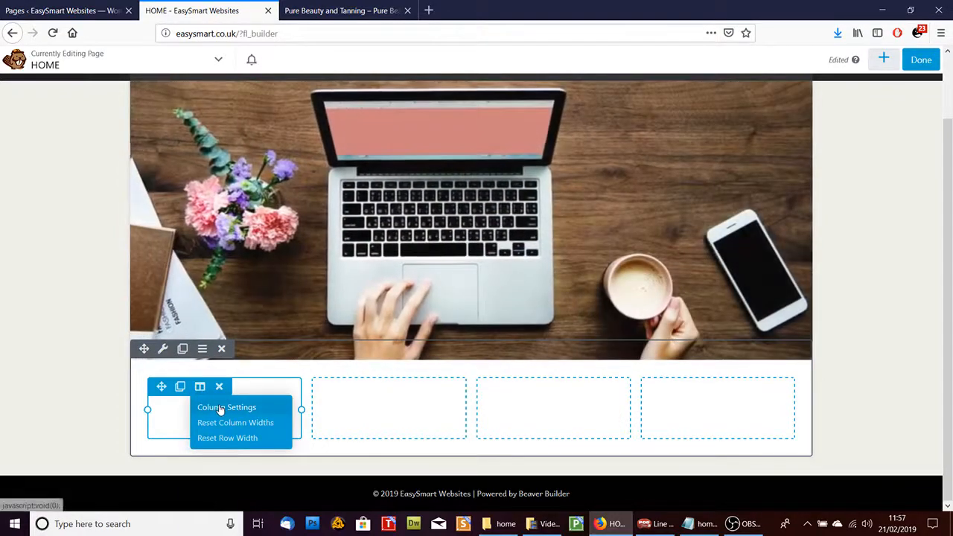
{"action": "left_click", "coordinate": [221, 410]}
{"action": "left_click", "coordinate": [502, 174]}
{"action": "double_click", "coordinate": [502, 173]}
{"action": "type", "text": "20"}
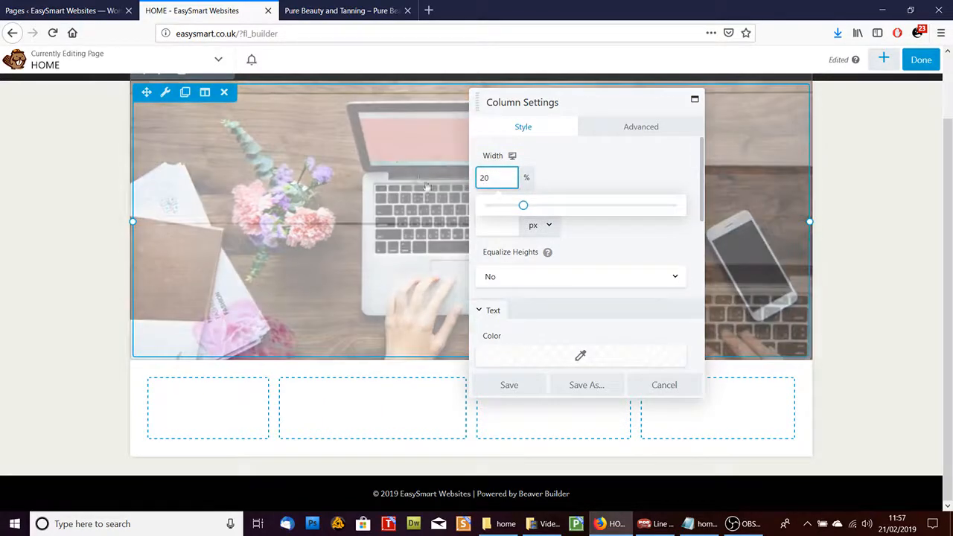
{"action": "left_click", "coordinate": [514, 386]}
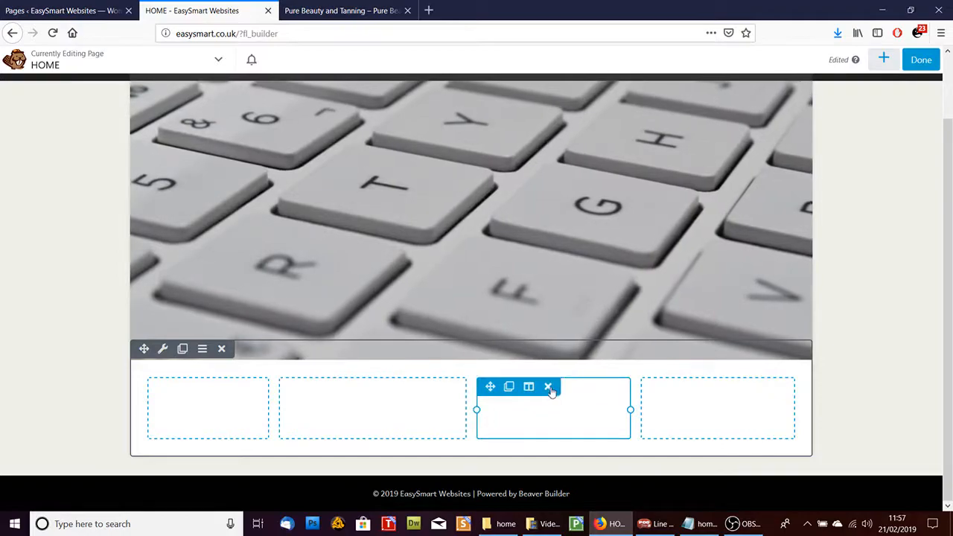
Set the third column of the four-column row to a width of 20% and save its settings.
{"action": "mouse_move", "coordinate": [530, 392]}
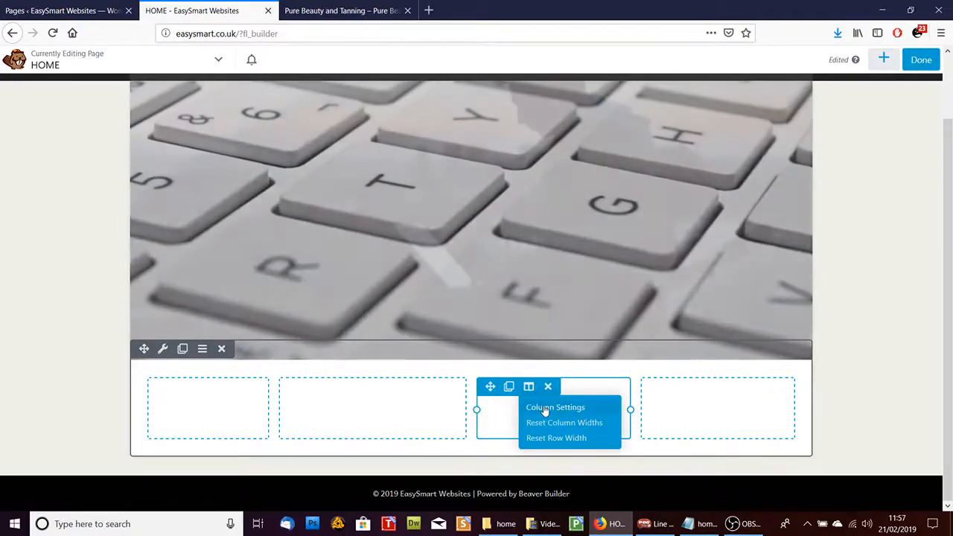
{"action": "left_click", "coordinate": [547, 408]}
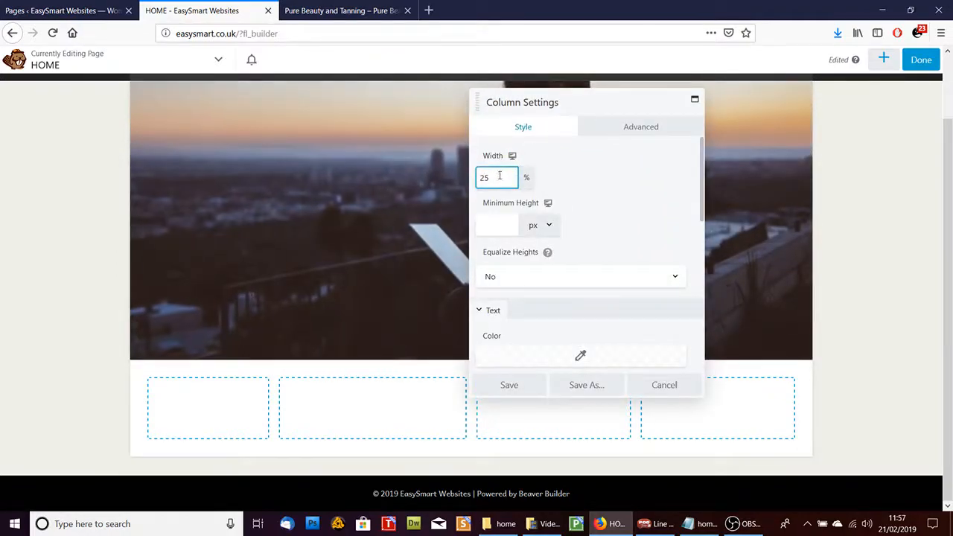
{"action": "type", "text": "20"}
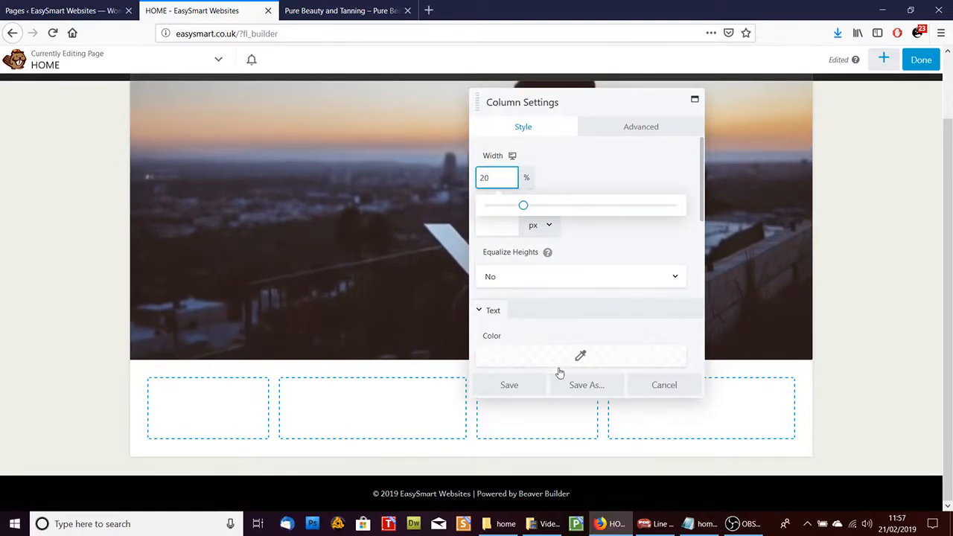
{"action": "left_click", "coordinate": [517, 387]}
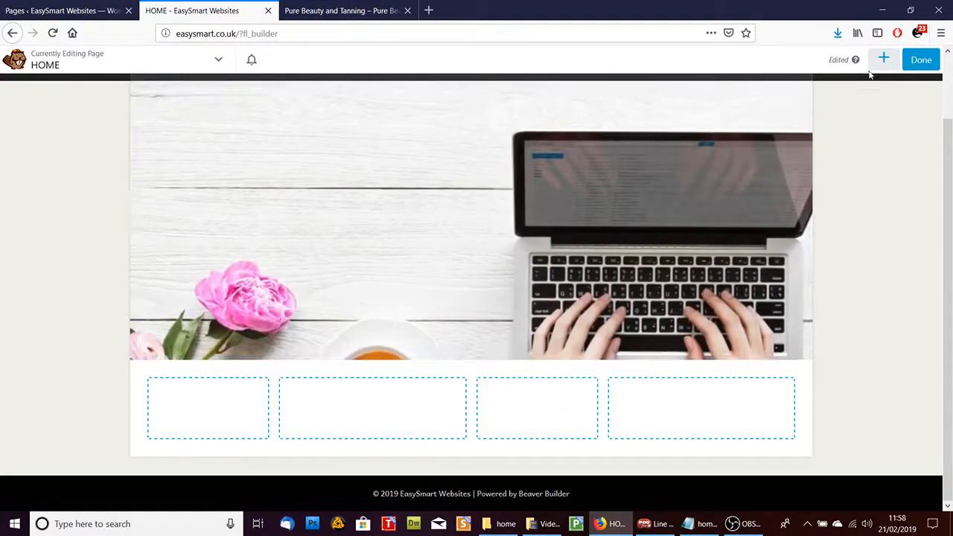
Place a Photo module in the first column of the row below the slideshow.
{"action": "left_click", "coordinate": [883, 60]}
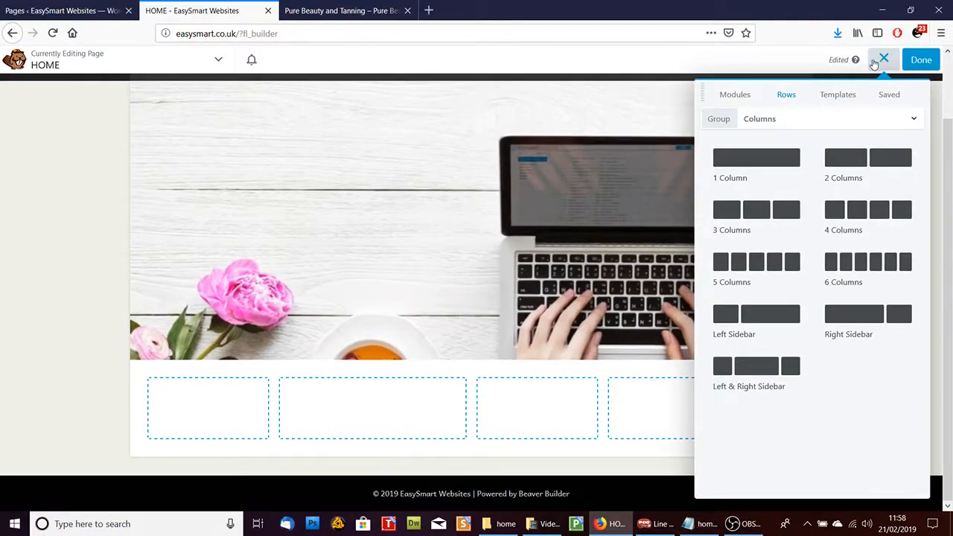
{"action": "left_click", "coordinate": [734, 95]}
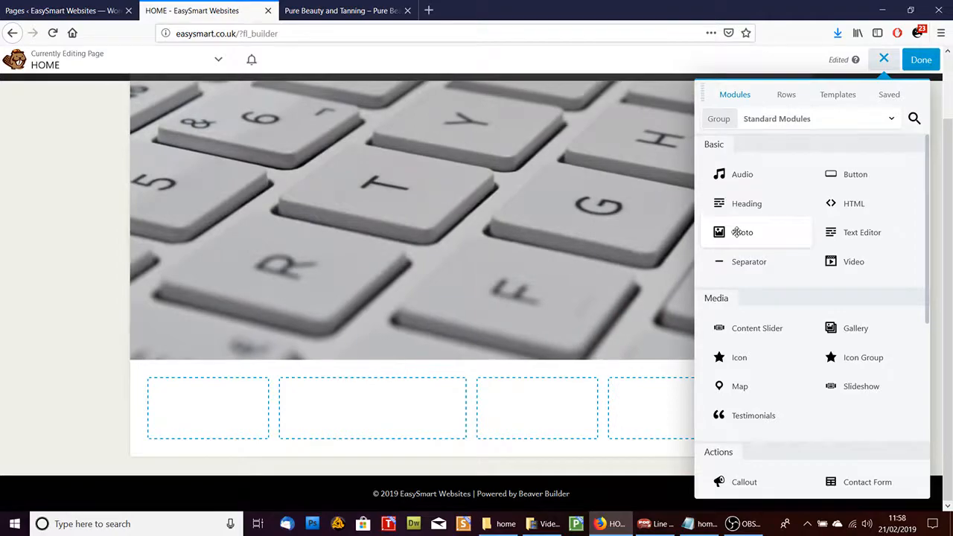
{"action": "left_click_drag", "start_coordinate": [737, 232], "coordinate": [209, 378]}
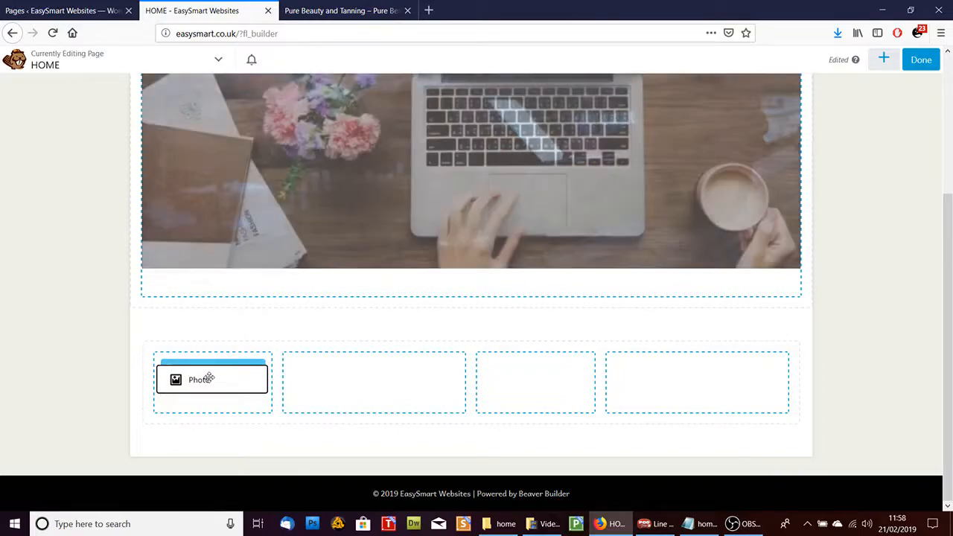
Upload icon-who-are-we from the home folder in File Explorer, use it as the first column's photo, and save the module.
{"action": "left_click_drag", "start_coordinate": [211, 378], "coordinate": [210, 381]}
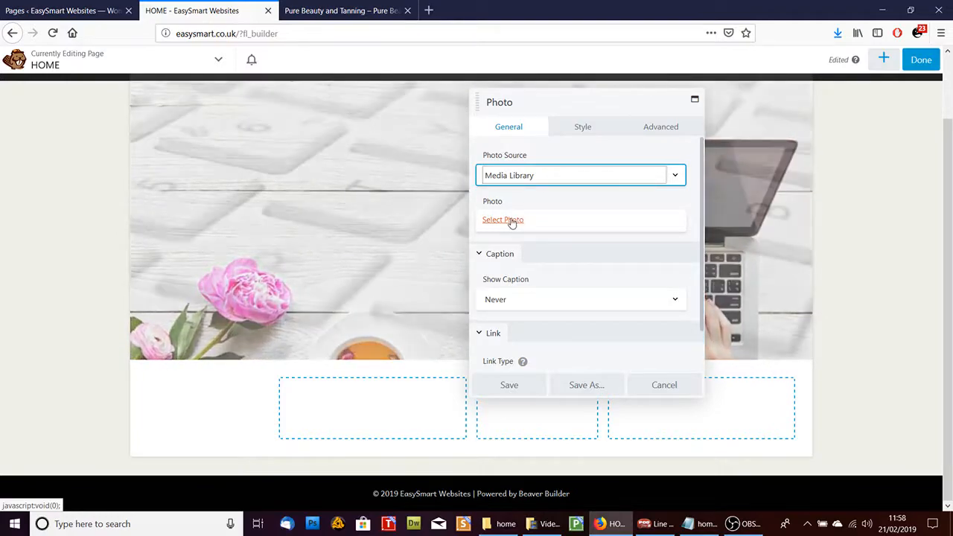
{"action": "left_click", "coordinate": [512, 223]}
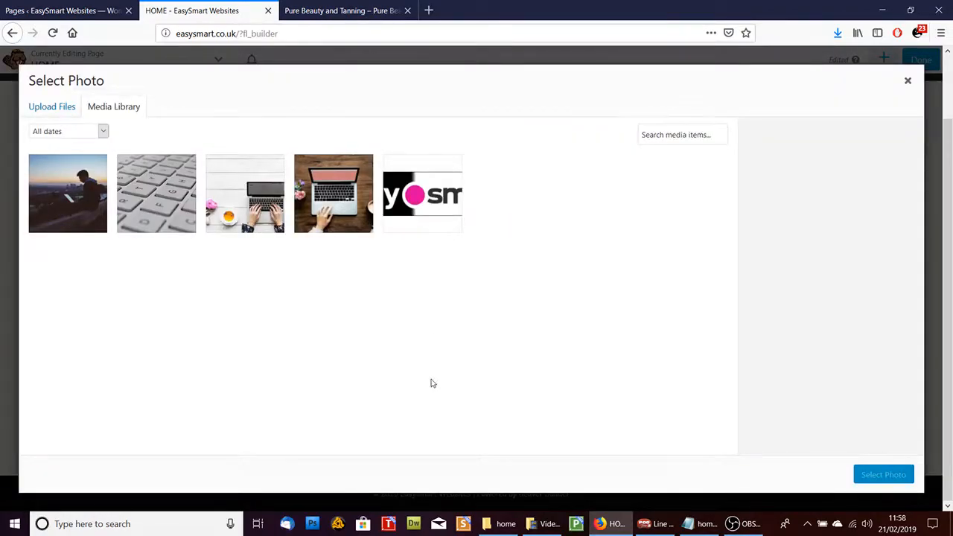
{"action": "left_click", "coordinate": [501, 523]}
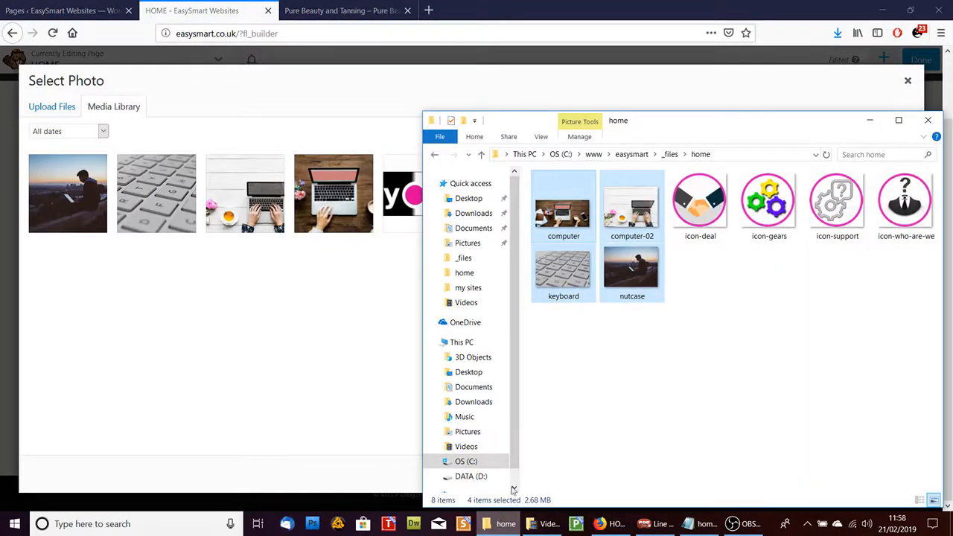
{"action": "left_click", "coordinate": [826, 304]}
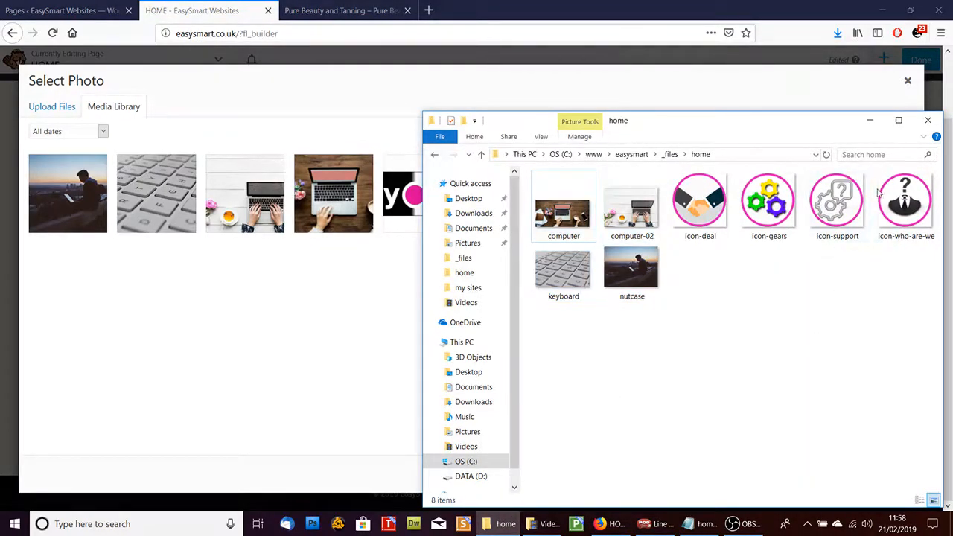
{"action": "left_click_drag", "start_coordinate": [903, 201], "coordinate": [211, 378]}
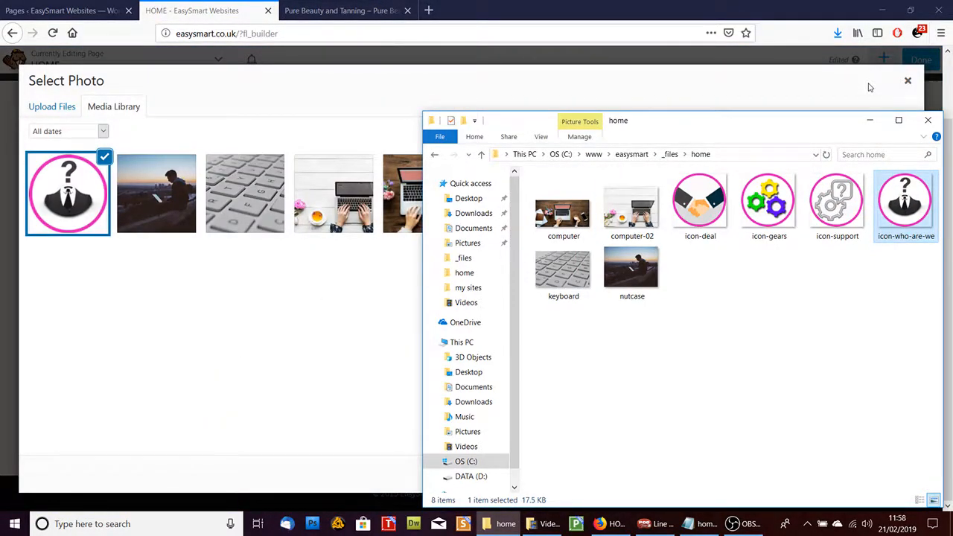
{"action": "left_click", "coordinate": [871, 121]}
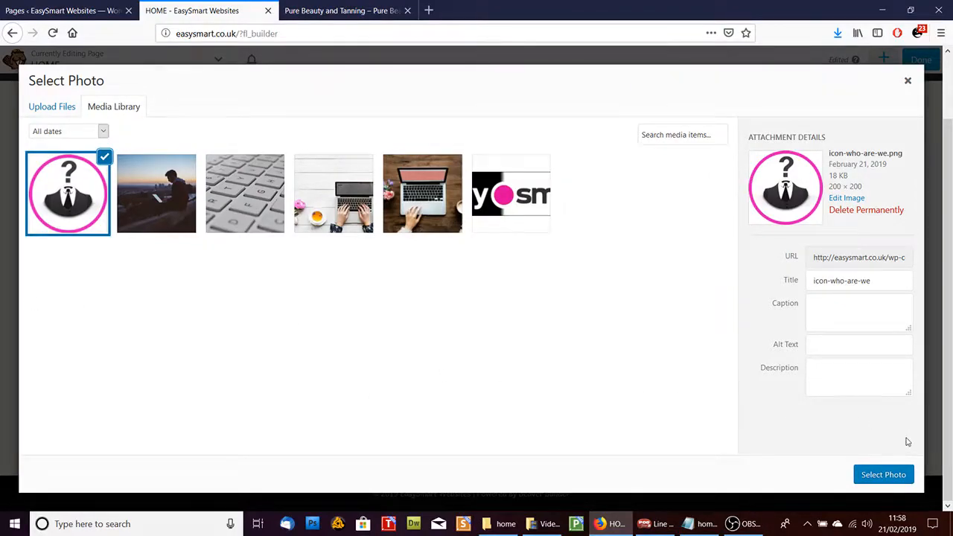
{"action": "left_click", "coordinate": [909, 476]}
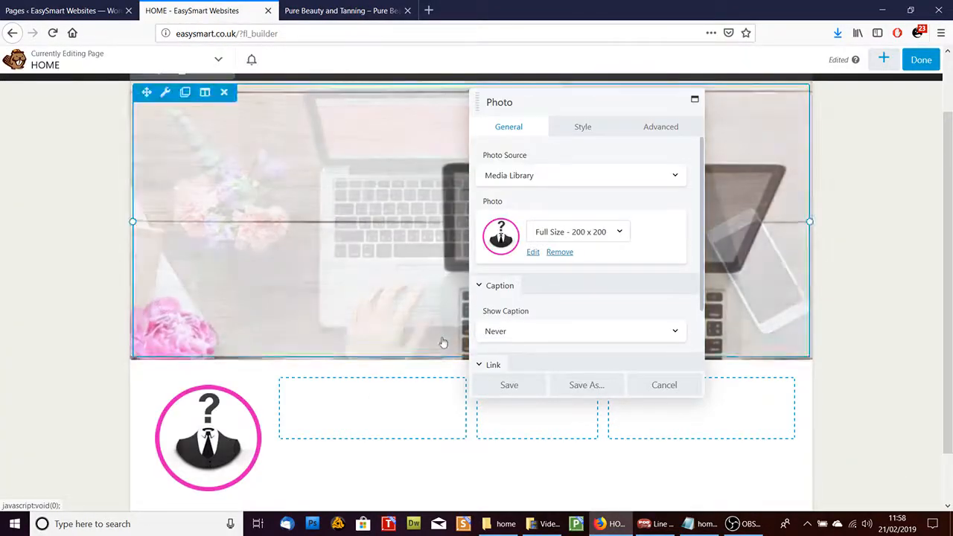
{"action": "left_click", "coordinate": [509, 384]}
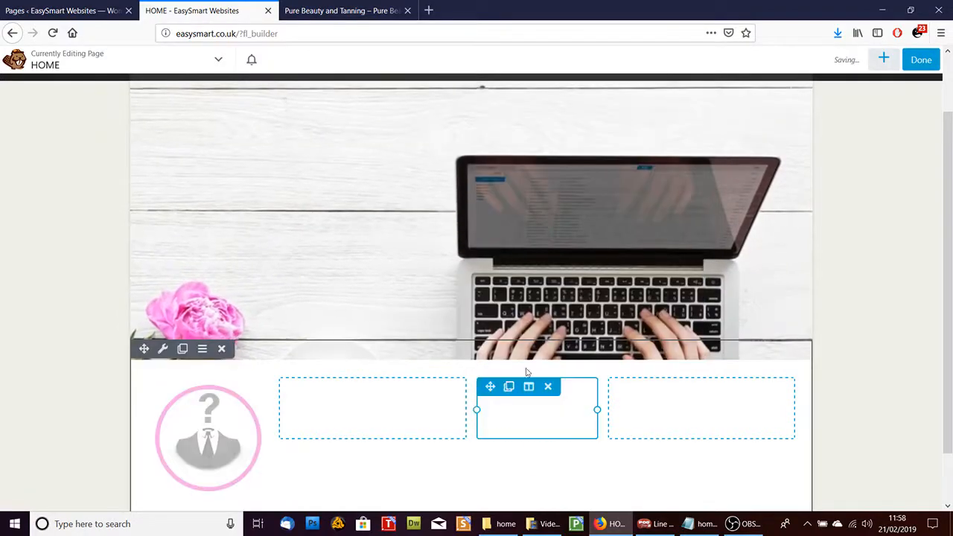
Place a Text Editor module in the second column of the four-column row, beside the who-are-we icon.
{"action": "scroll", "coordinate": [610, 336], "scroll_direction": "down", "scroll_amount": 2}
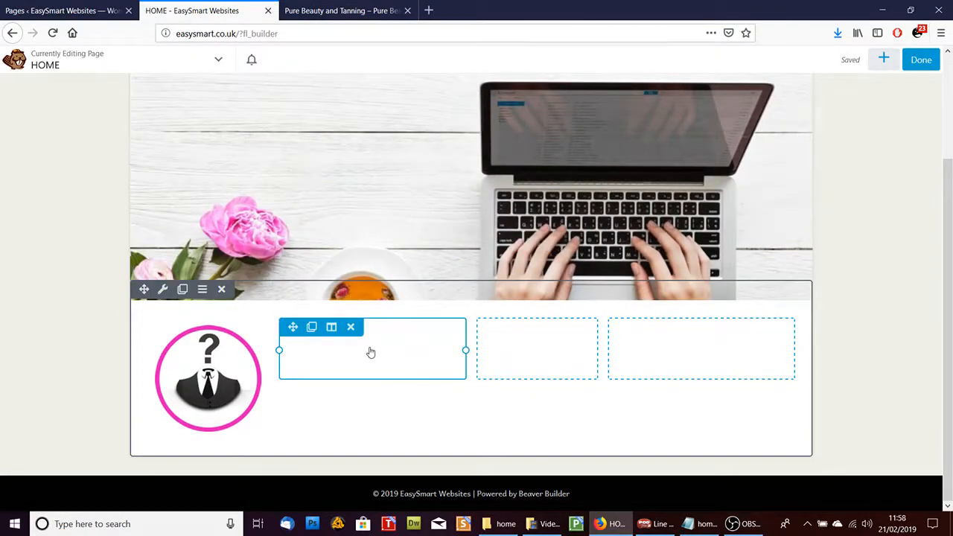
{"action": "left_click", "coordinate": [882, 61]}
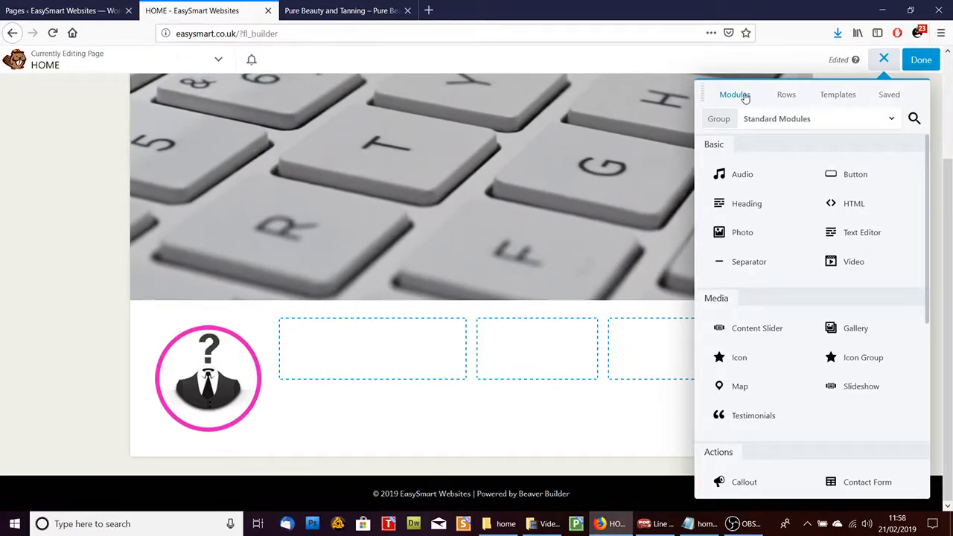
{"action": "left_click_drag", "start_coordinate": [863, 231], "coordinate": [399, 365]}
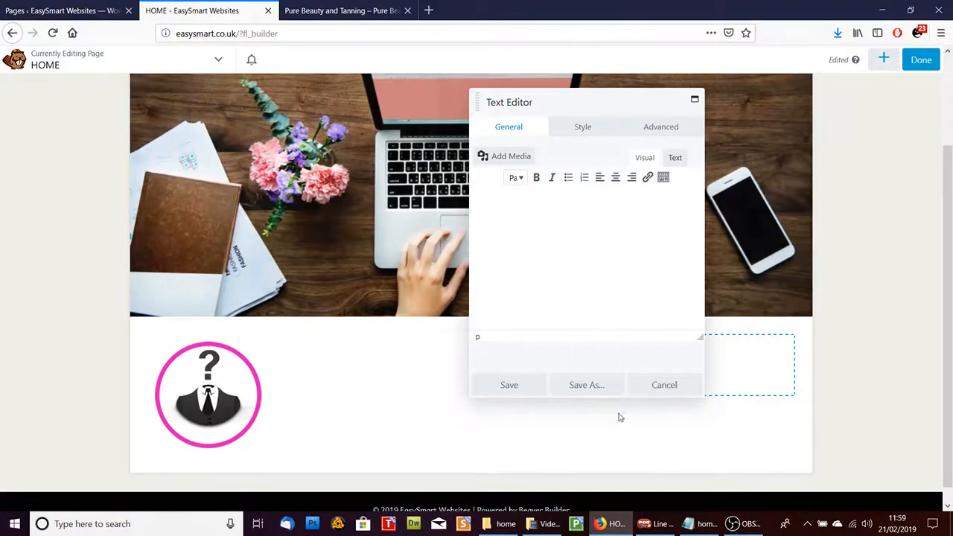
Copy the "Who are we?" heading and its paragraph from the homepage-blurb Notepad file into the second column's text editor.
{"action": "left_click", "coordinate": [700, 523]}
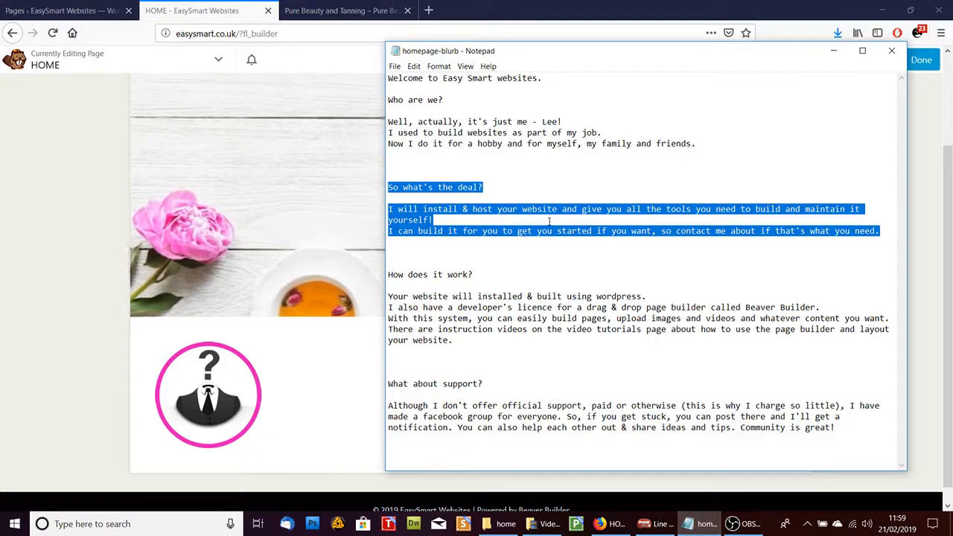
{"action": "left_click_drag", "start_coordinate": [705, 145], "coordinate": [414, 111]}
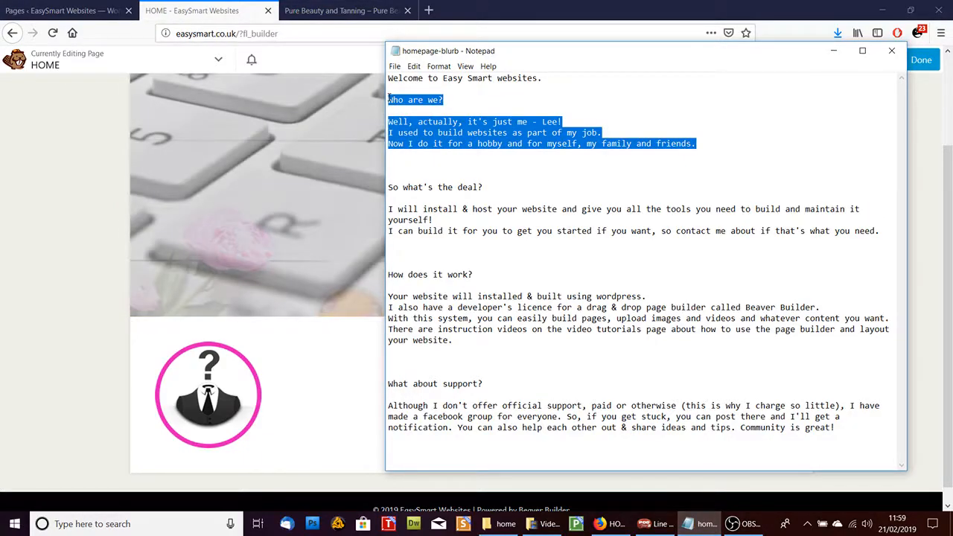
{"action": "left_click", "coordinate": [834, 53]}
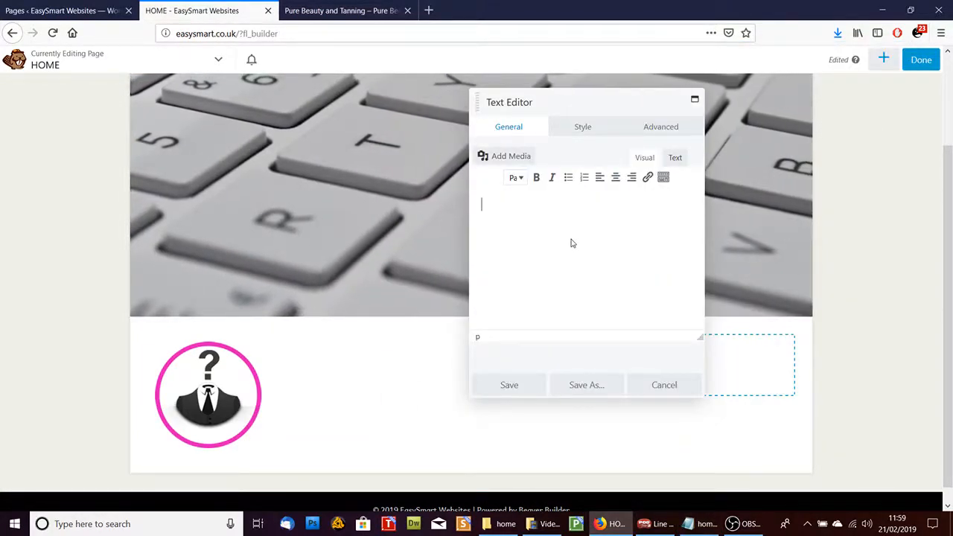
{"action": "type", "text": "Who are we?  Well, actually, it's just me - Lee! I used to build websites as part of my job. Now I do it for a hobby and for myself, my family and friends."}
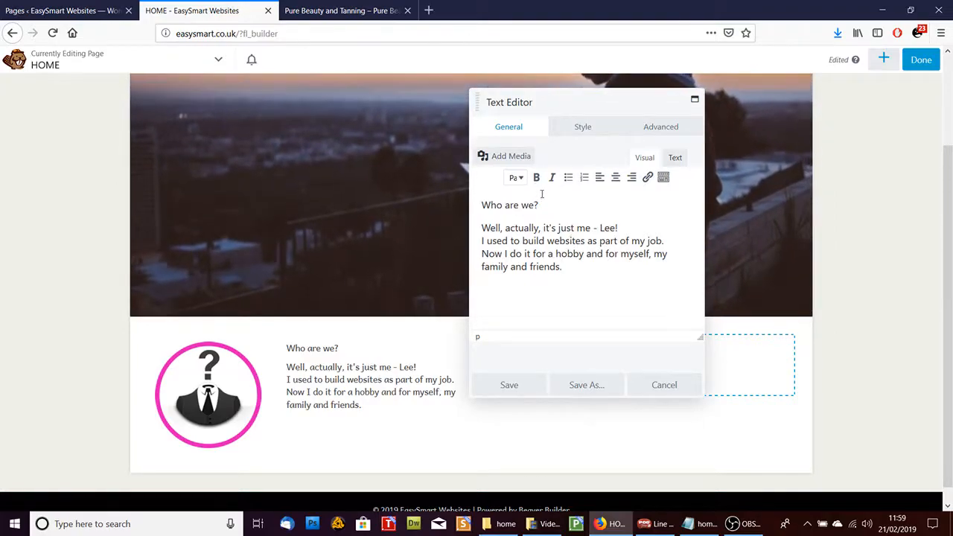
Format the "Who are we?" line as Heading 3 and save the text module.
{"action": "left_click_drag", "start_coordinate": [543, 205], "coordinate": [482, 205]}
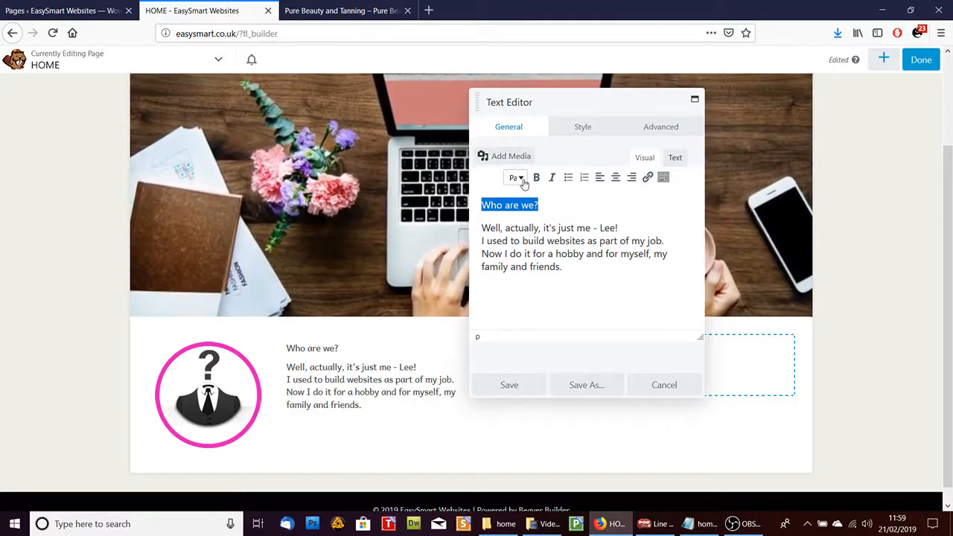
{"action": "left_click", "coordinate": [517, 178]}
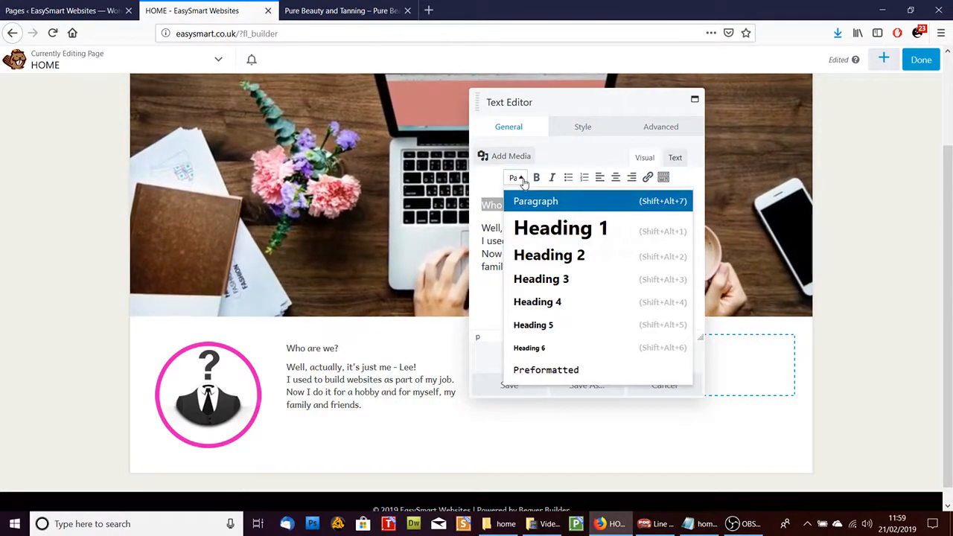
{"action": "left_click", "coordinate": [540, 278]}
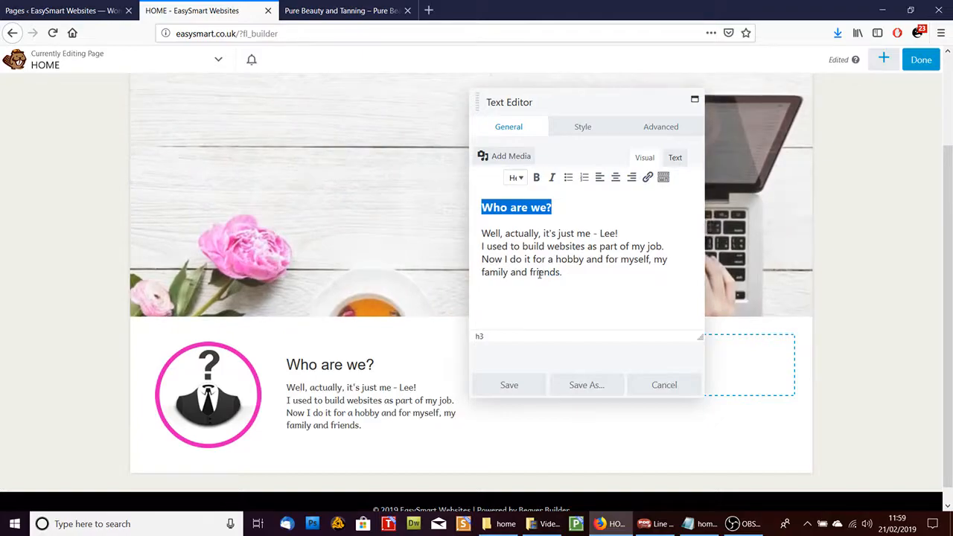
{"action": "left_click", "coordinate": [512, 384]}
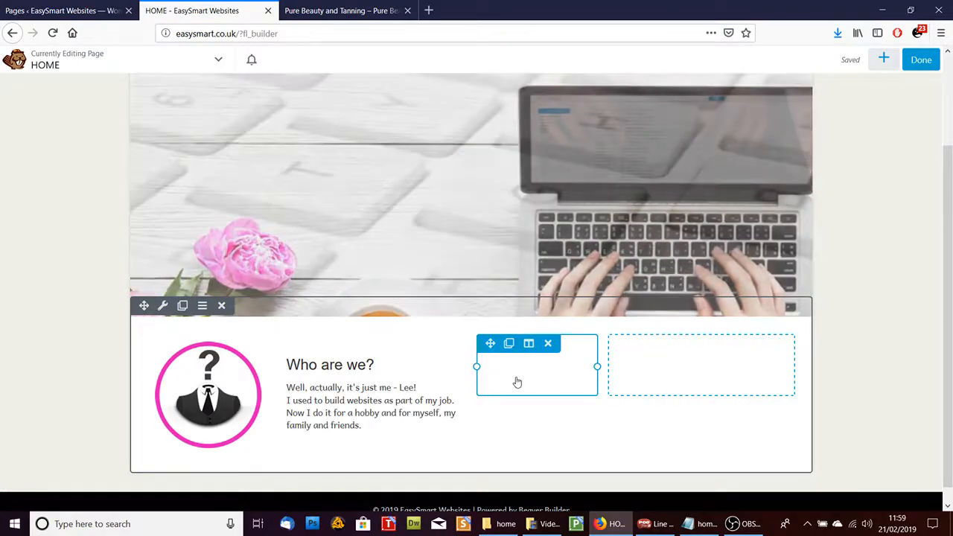
Place a Photo module in the third column of the four-column row.
{"action": "scroll", "coordinate": [950, 162], "scroll_direction": "down", "scroll_amount": 1}
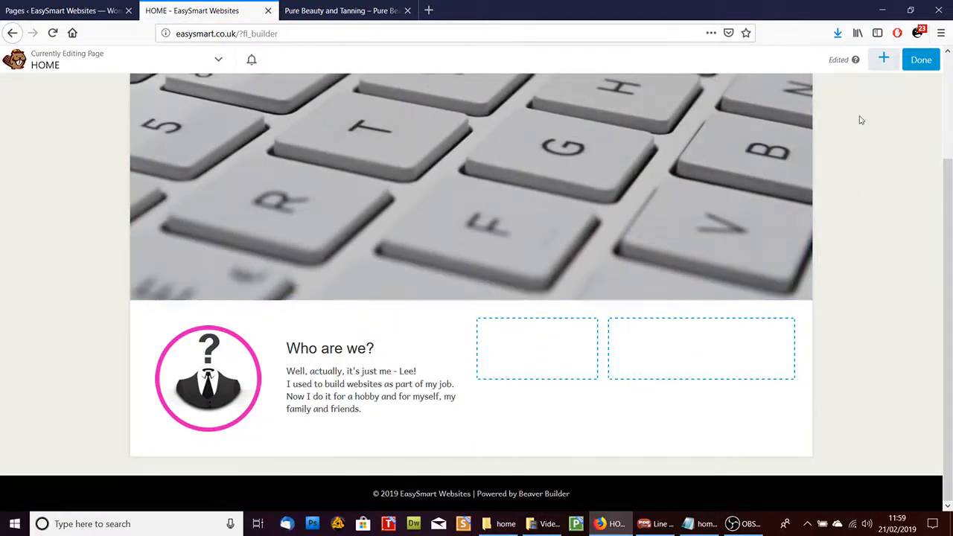
{"action": "left_click", "coordinate": [884, 60]}
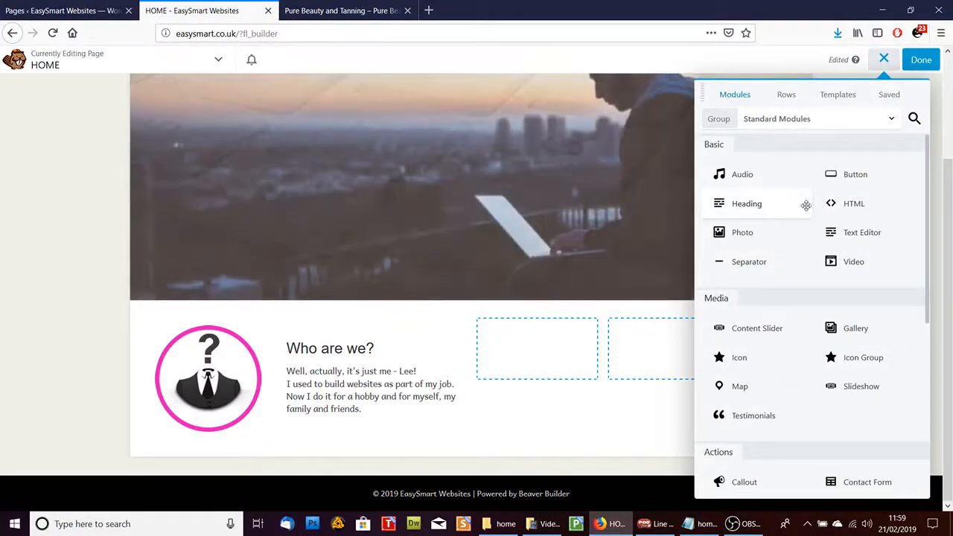
{"action": "left_click_drag", "start_coordinate": [761, 231], "coordinate": [551, 366]}
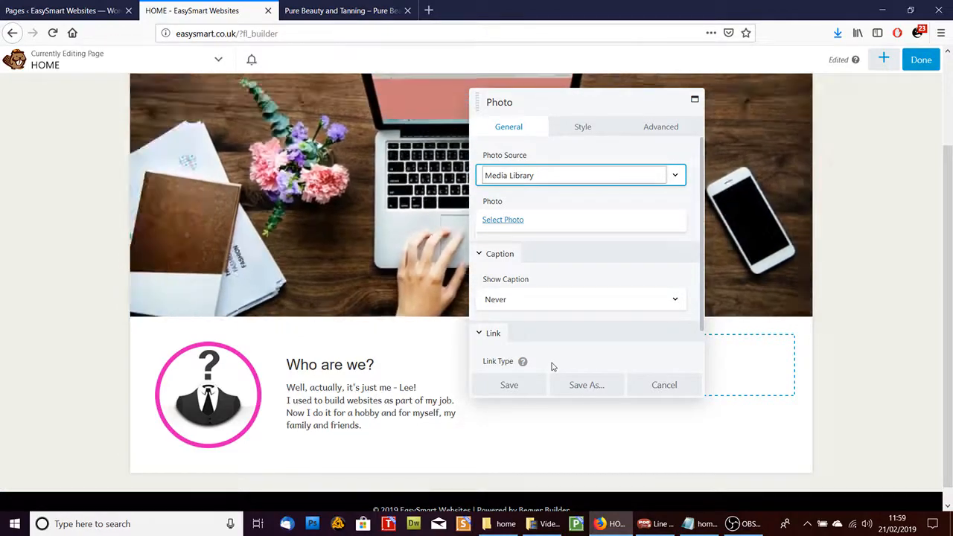
Upload icon-deal from the home folder in File Explorer, use it as the third column's photo, and save the module.
{"action": "left_click", "coordinate": [502, 220]}
{"action": "left_click", "coordinate": [703, 527]}
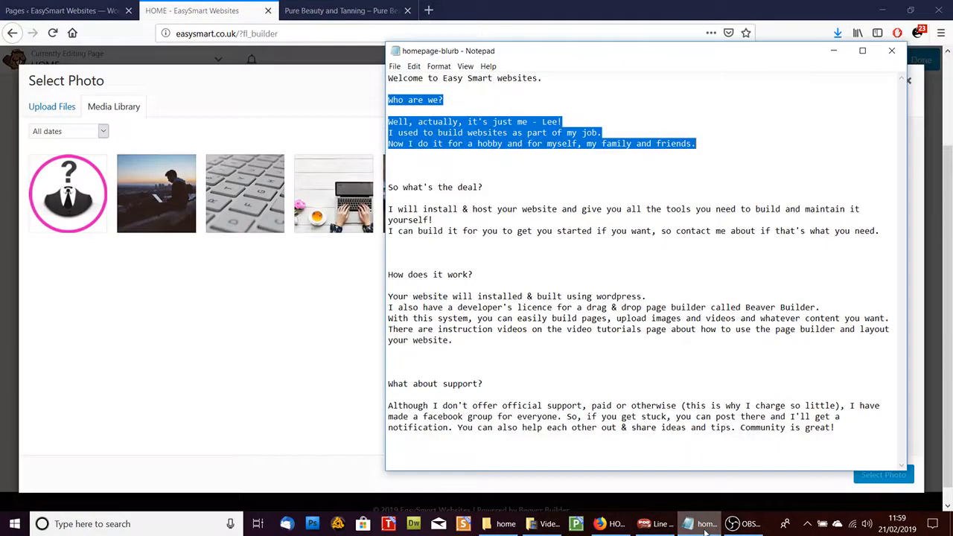
{"action": "left_click", "coordinate": [704, 527]}
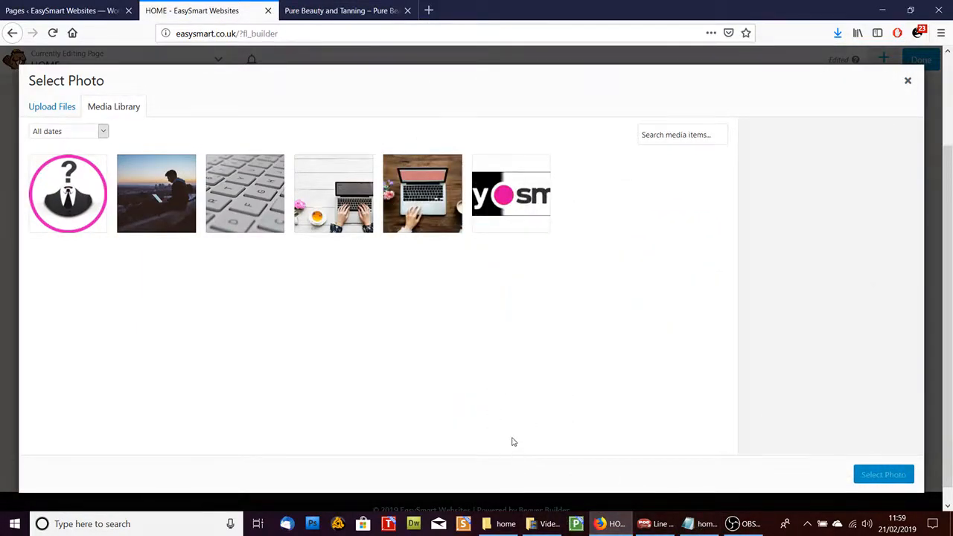
{"action": "left_click", "coordinate": [505, 523]}
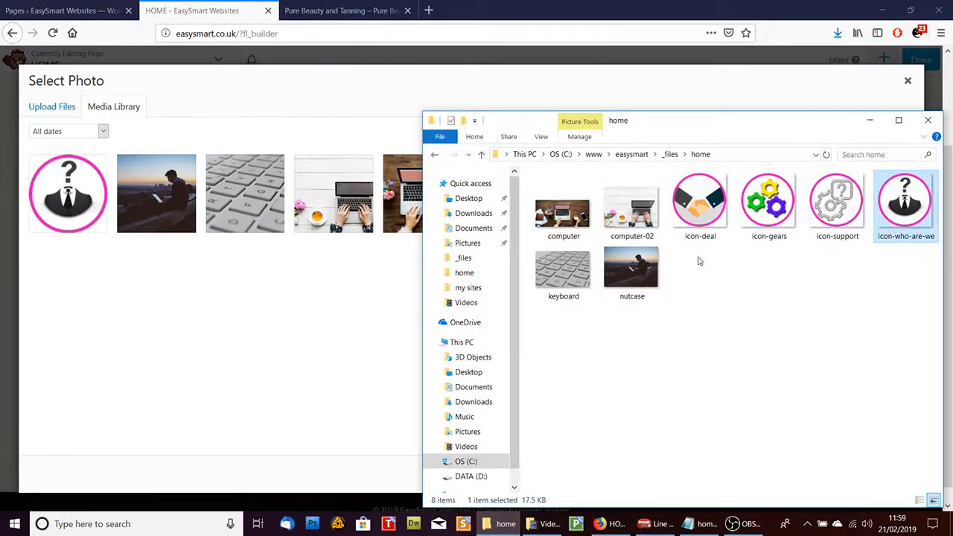
{"action": "left_click", "coordinate": [878, 277]}
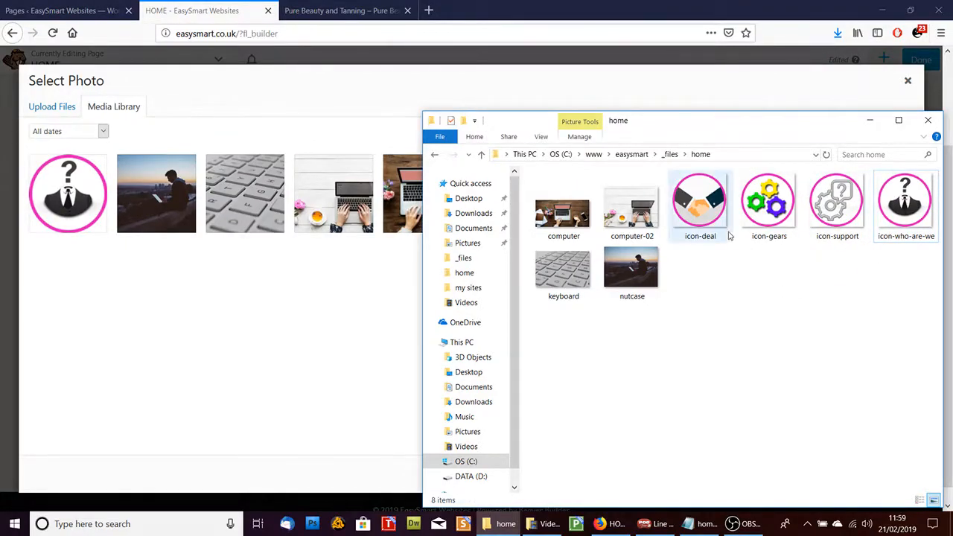
{"action": "left_click_drag", "start_coordinate": [700, 216], "coordinate": [188, 325]}
{"action": "left_click", "coordinate": [868, 121]}
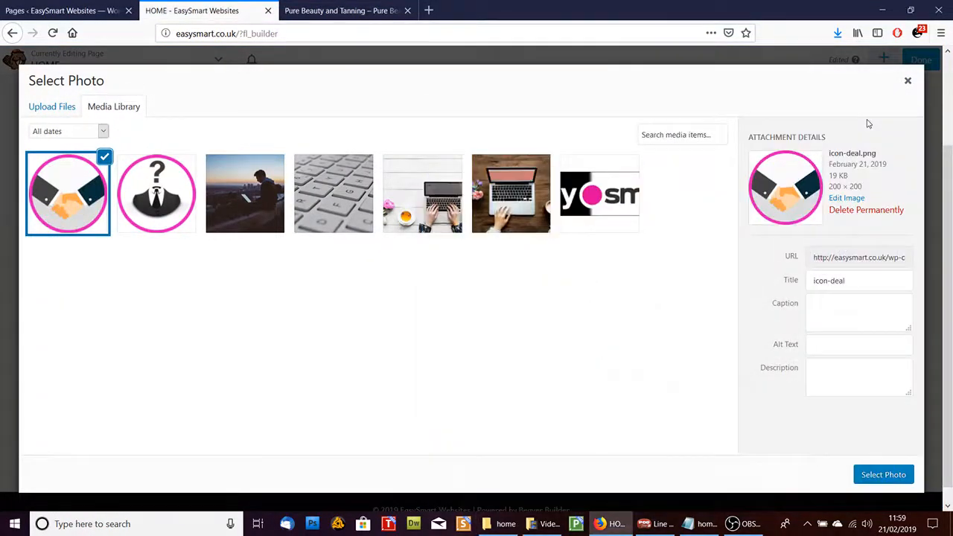
{"action": "left_click", "coordinate": [881, 474]}
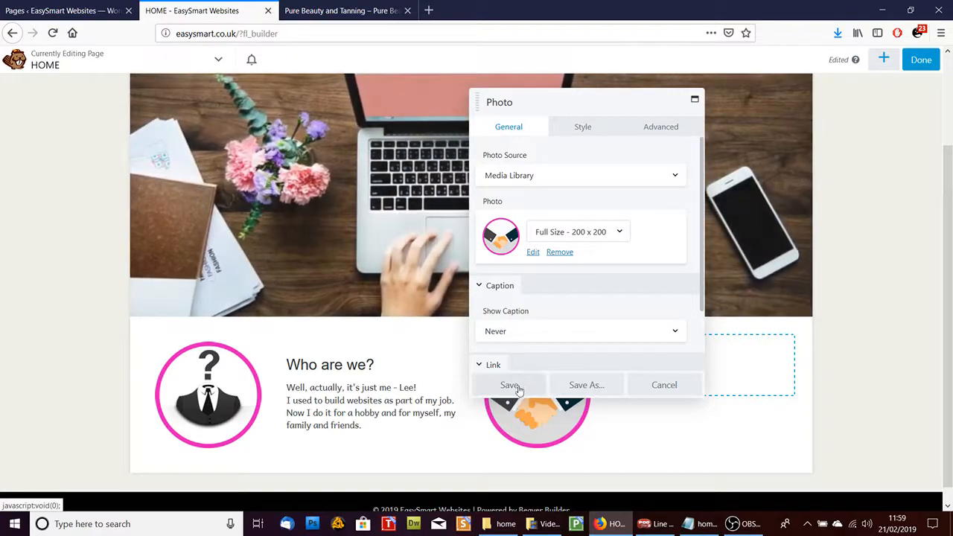
{"action": "left_click", "coordinate": [514, 386]}
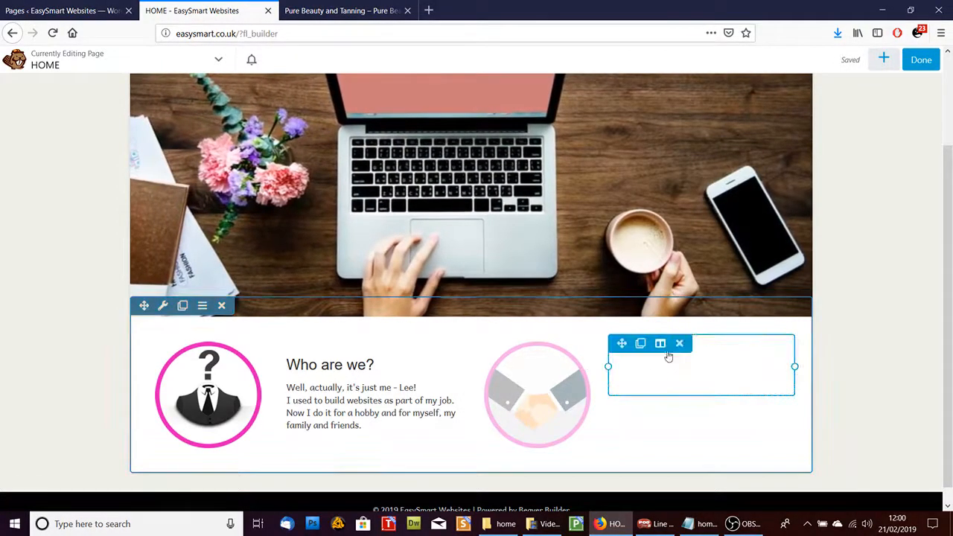
Add a Text Editor module to the fourth column and fill it with the "So what's the deal?" section from the homepage-blurb Notepad file.
{"action": "left_click", "coordinate": [883, 57]}
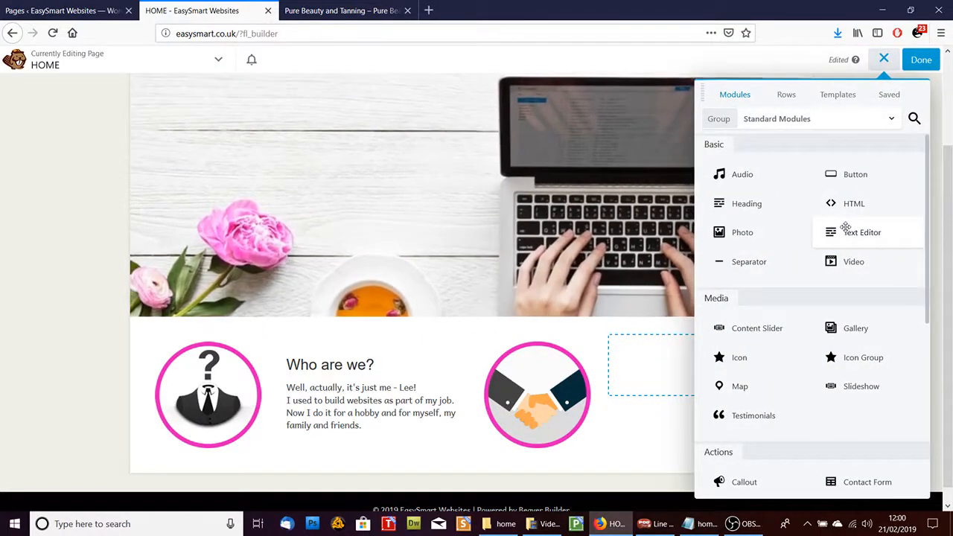
{"action": "left_click_drag", "start_coordinate": [846, 230], "coordinate": [704, 388]}
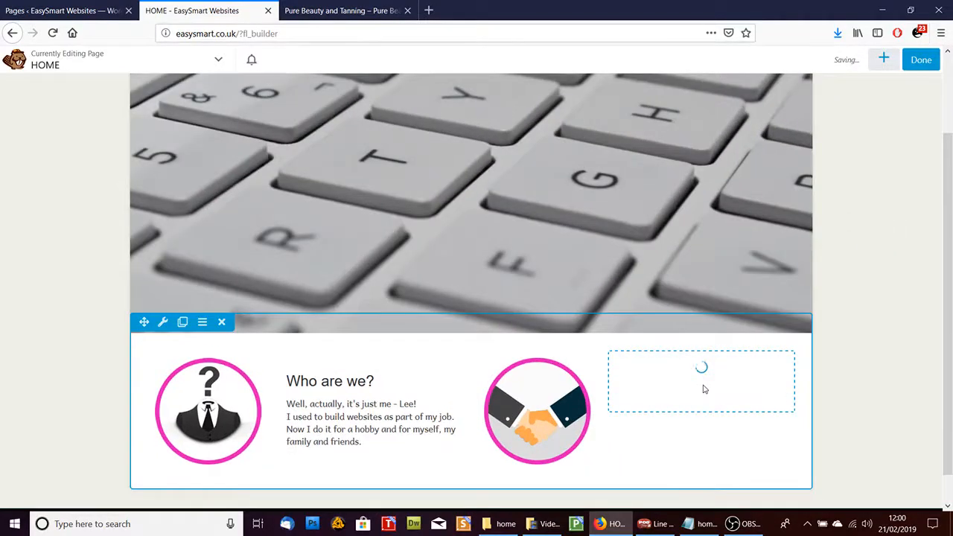
{"action": "left_click", "coordinate": [700, 525]}
{"action": "left_click_drag", "start_coordinate": [880, 232], "coordinate": [405, 187]}
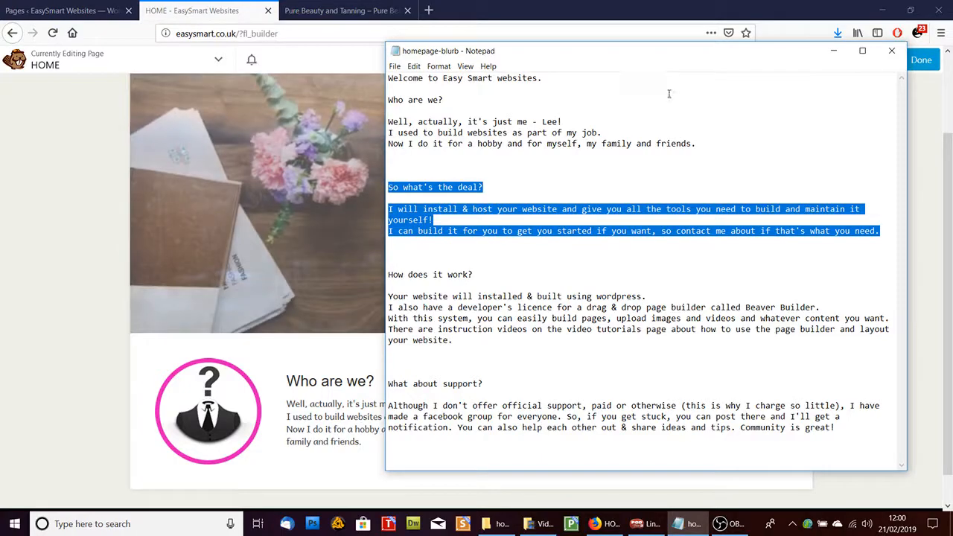
{"action": "left_click", "coordinate": [835, 51]}
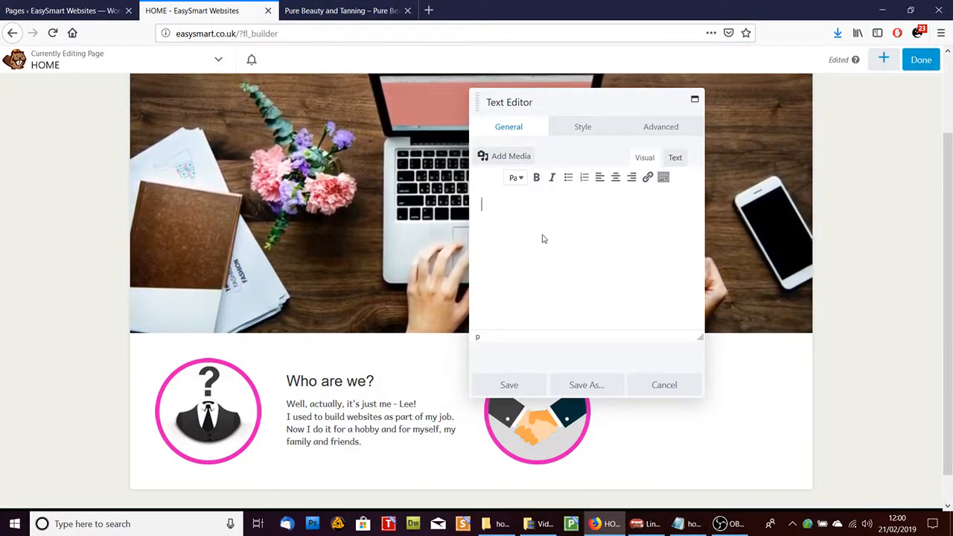
{"action": "type", "text": "So what's the deal?  I will install & host your website and give you all the tools you need to build and maintain it yourself! I can build it for you to get you started if you want, so contact me about if that's what you need."}
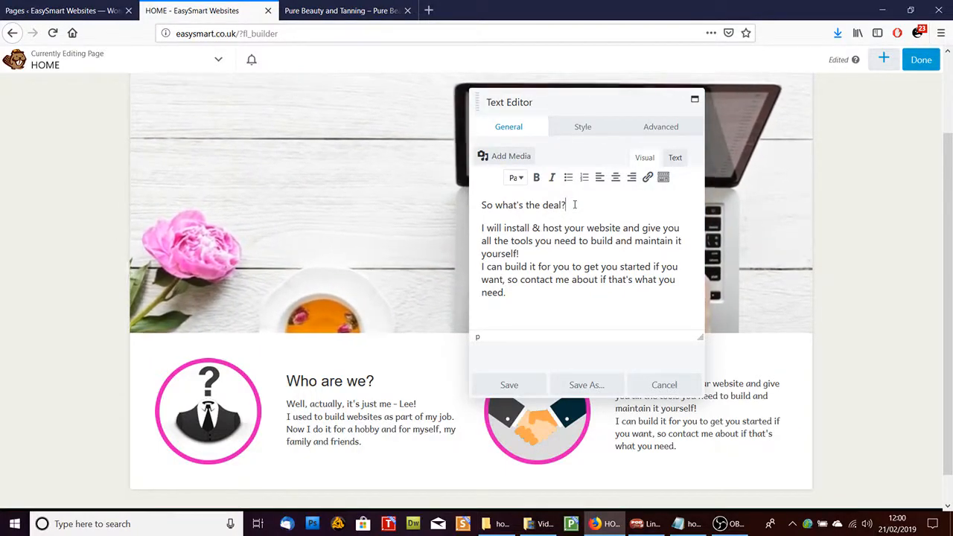
Format the "So what's the deal?" line as Heading 3.
{"action": "left_click", "coordinate": [514, 177]}
{"action": "left_click", "coordinate": [541, 281]}
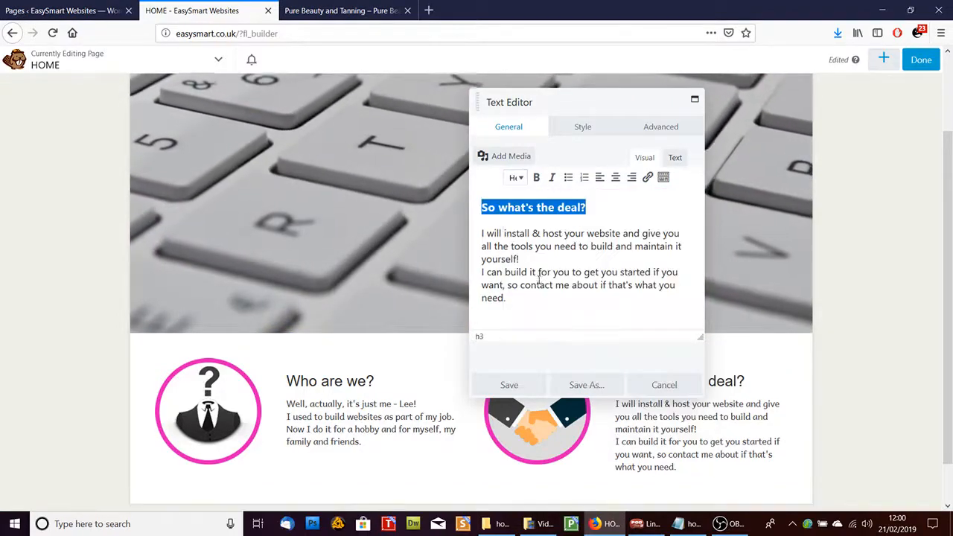
Save the "So what's the deal?" text module and duplicate the four-column row.
{"action": "left_click", "coordinate": [526, 384]}
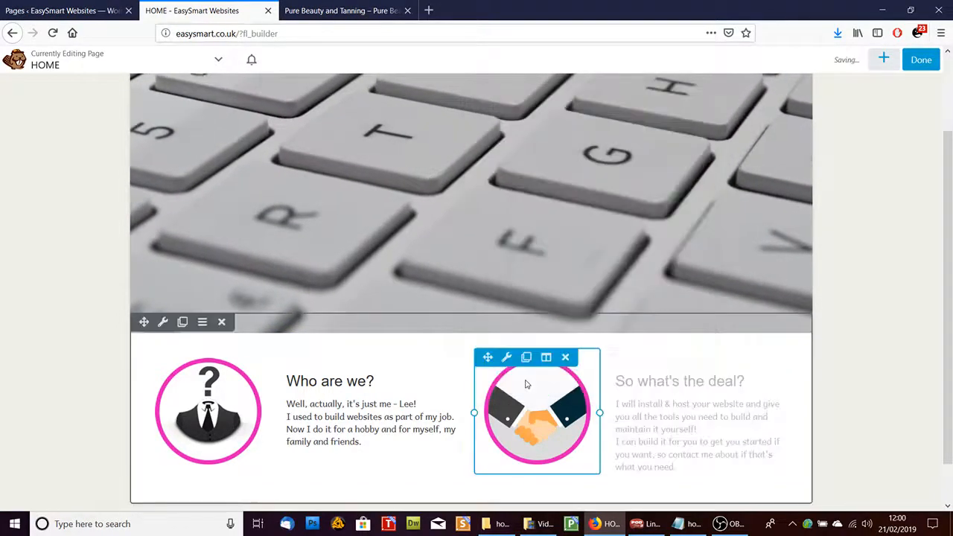
{"action": "scroll", "coordinate": [949, 241], "scroll_direction": "down", "scroll_amount": 1}
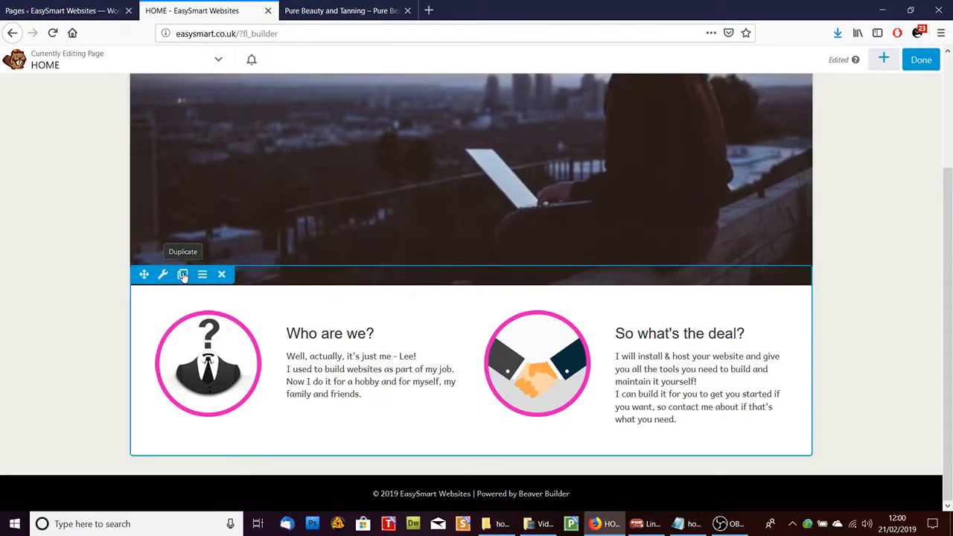
{"action": "left_click", "coordinate": [182, 274]}
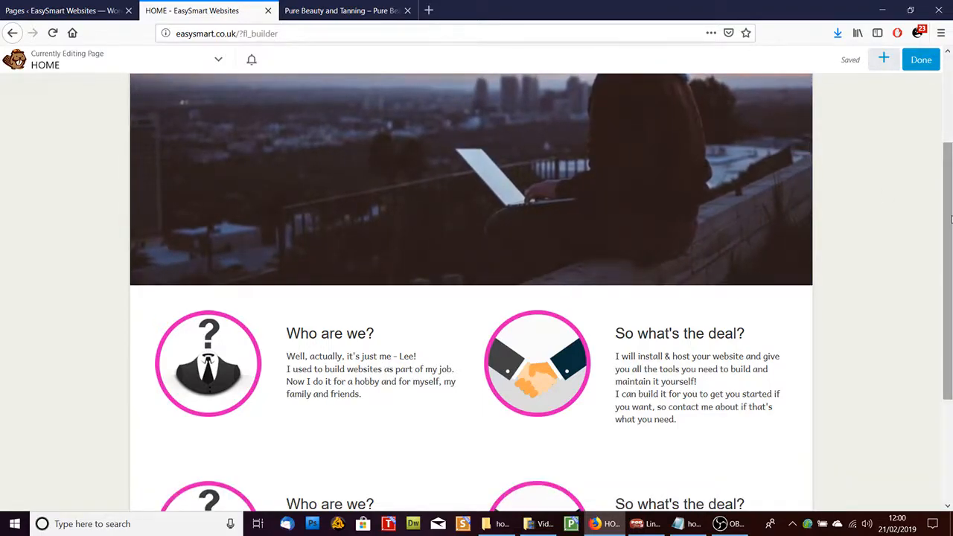
{"action": "scroll", "coordinate": [948, 257], "scroll_direction": "down", "scroll_amount": 2}
{"action": "left_click_drag", "start_coordinate": [948, 256], "coordinate": [948, 321]}
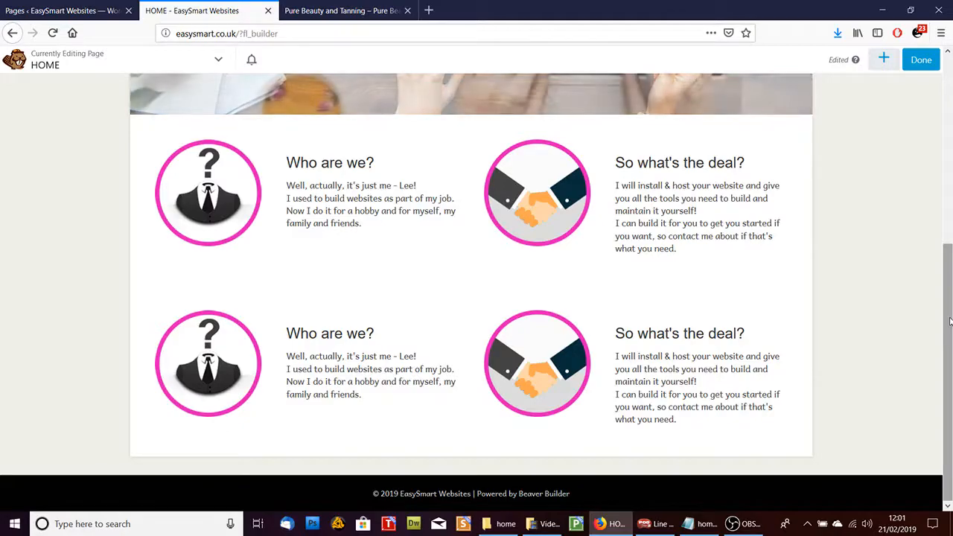
Remove the "Who are we?" icon from the first column's Photo module in the duplicated row and open the photo selection.
{"action": "mouse_move", "coordinate": [233, 312]}
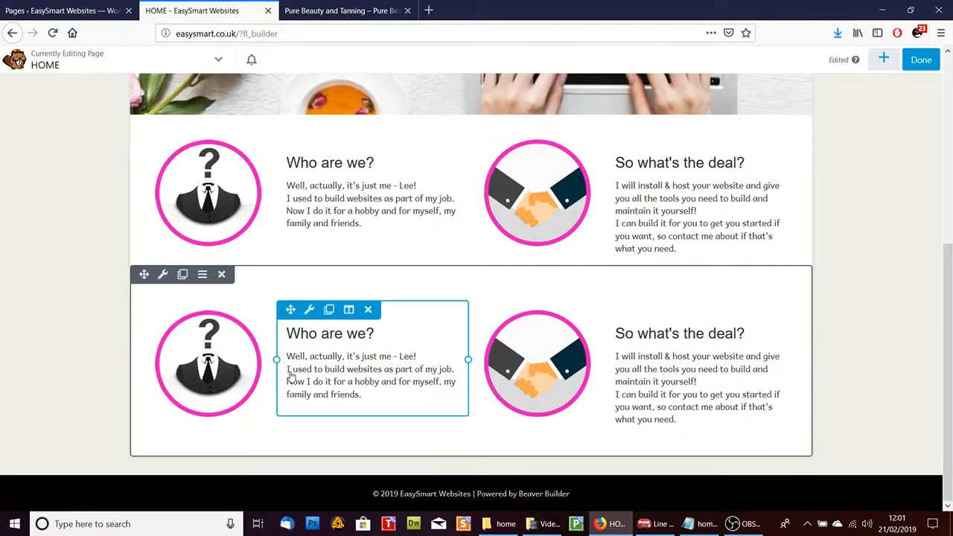
{"action": "left_click", "coordinate": [214, 365]}
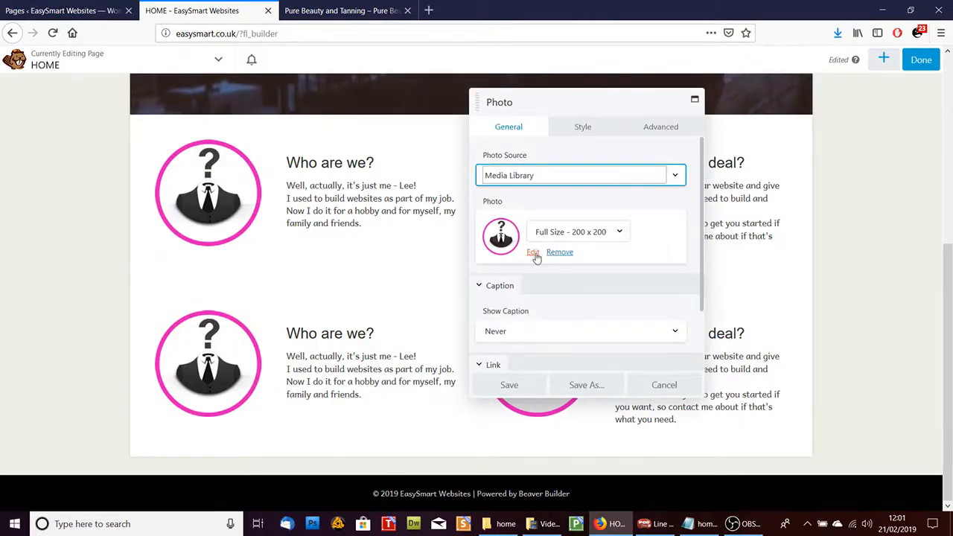
{"action": "left_click", "coordinate": [560, 253]}
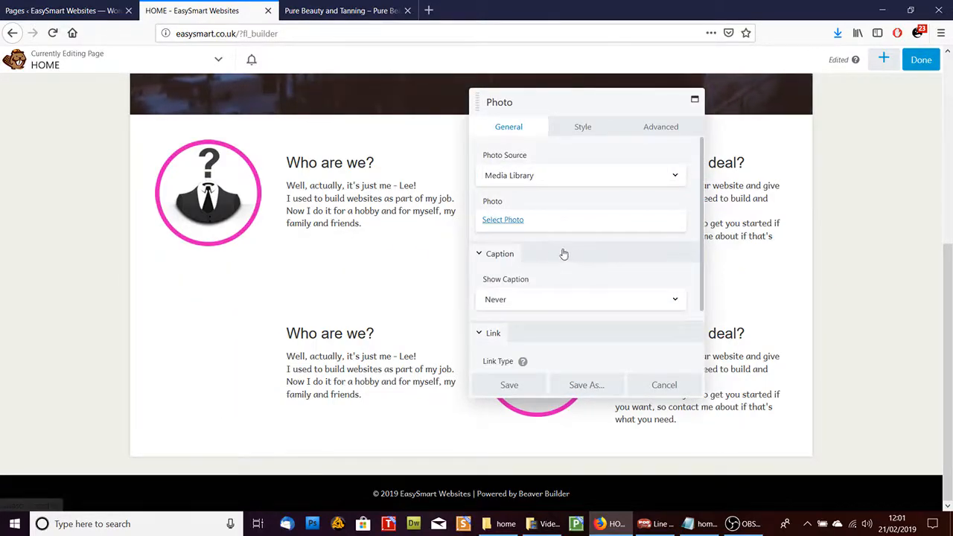
{"action": "left_click", "coordinate": [506, 220]}
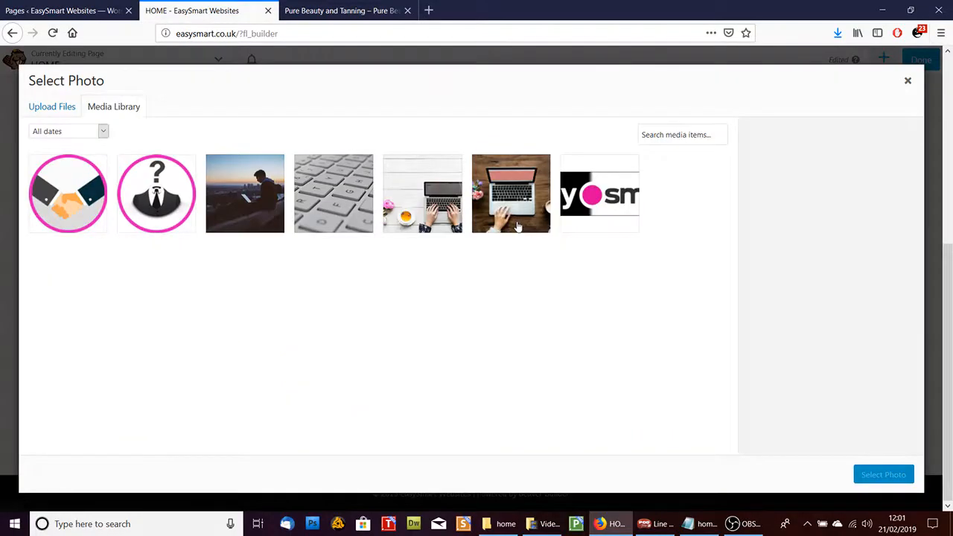
Upload icon-gears from the home folder in File Explorer, use it as the duplicated row's first photo, and save the module.
{"action": "left_click", "coordinate": [698, 524]}
{"action": "left_click", "coordinate": [698, 524]}
{"action": "left_click", "coordinate": [506, 524]}
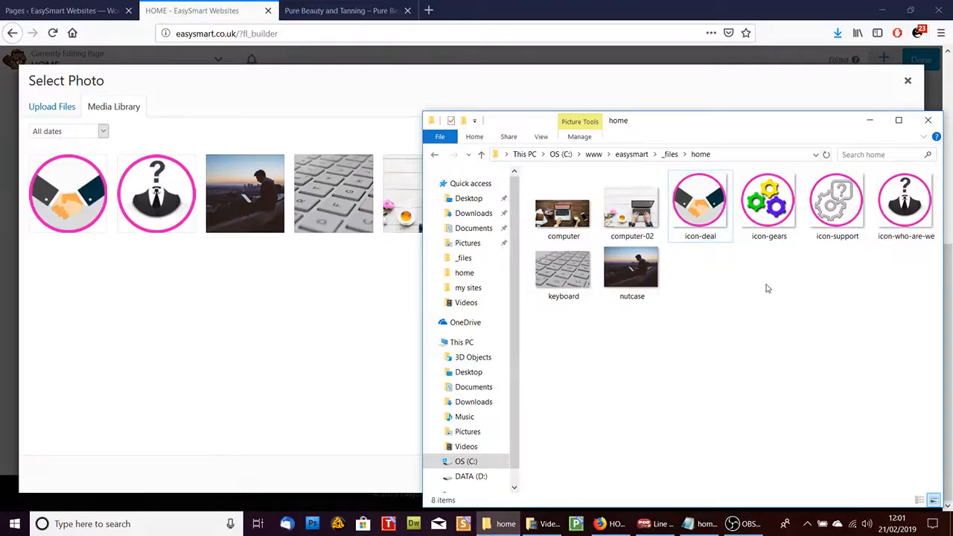
{"action": "left_click", "coordinate": [774, 205]}
{"action": "left_click_drag", "start_coordinate": [774, 200], "coordinate": [249, 330]}
{"action": "left_click", "coordinate": [869, 121]}
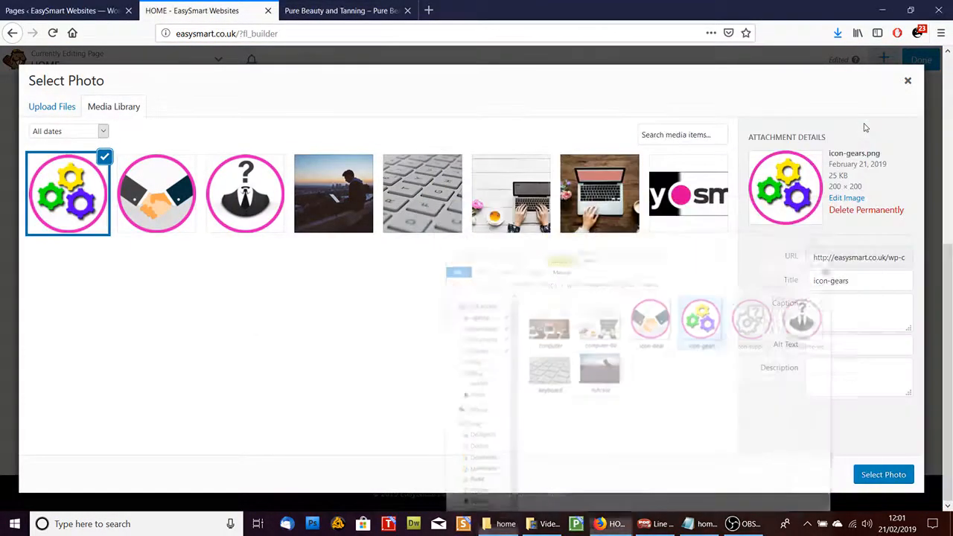
{"action": "left_click", "coordinate": [882, 474]}
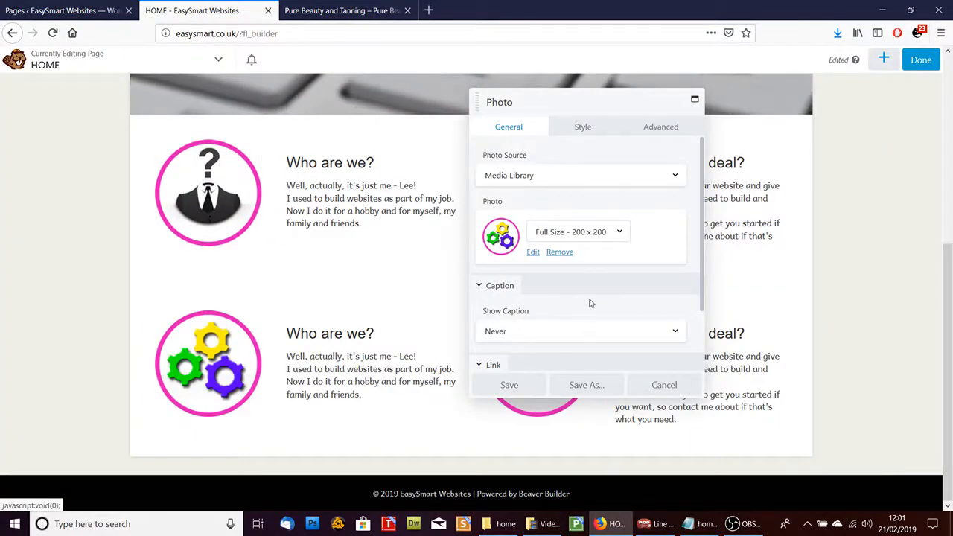
{"action": "left_click", "coordinate": [511, 385]}
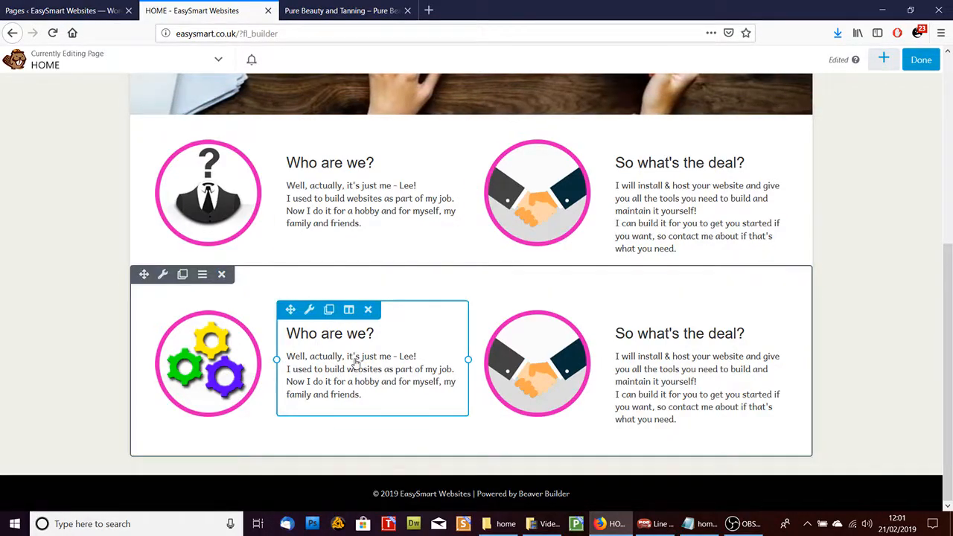
Replace the duplicated row's "Who are we?" text with the "How does it work?" section from the homepage-blurb Notepad file.
{"action": "left_click", "coordinate": [356, 363]}
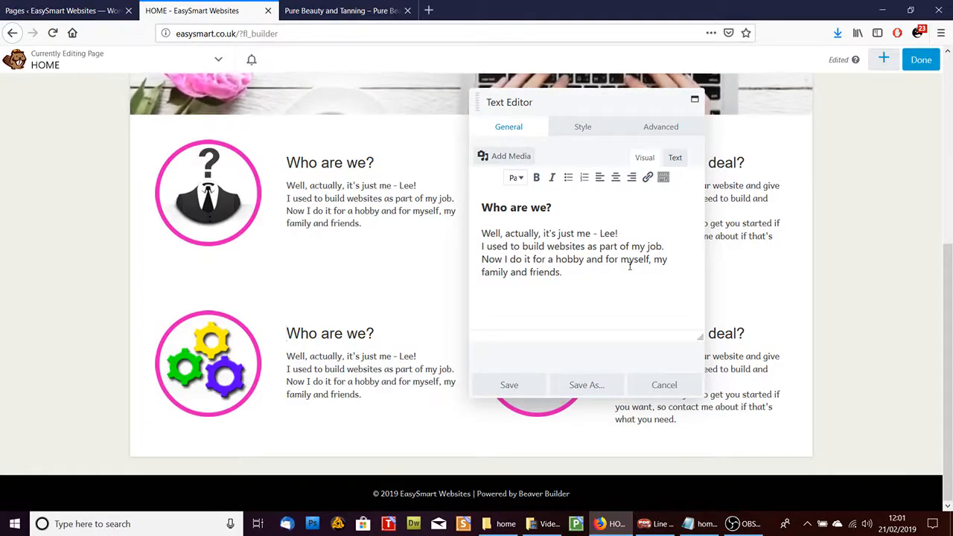
{"action": "left_click", "coordinate": [688, 523]}
{"action": "left_click_drag", "start_coordinate": [455, 340], "coordinate": [365, 276]}
{"action": "key", "text": "ctrl+c"}
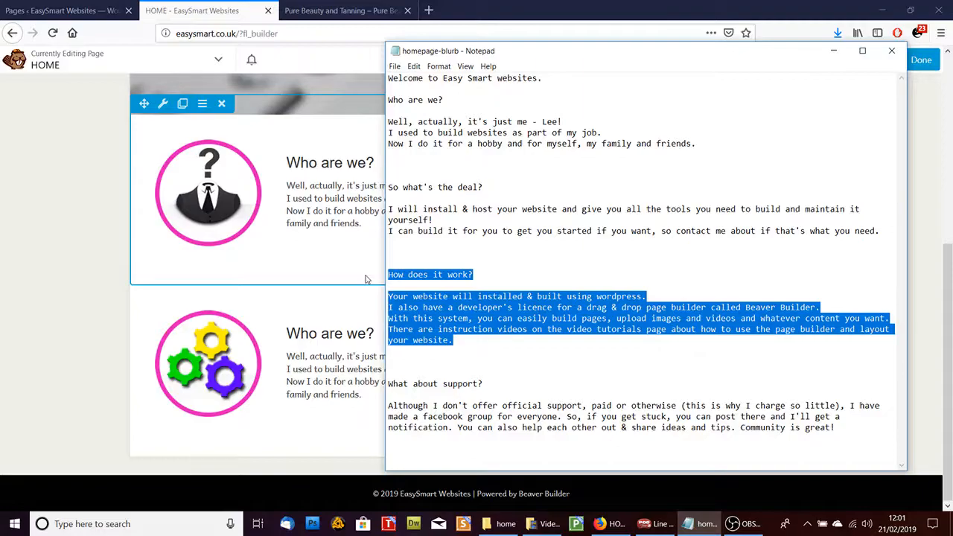
{"action": "left_click", "coordinate": [834, 51]}
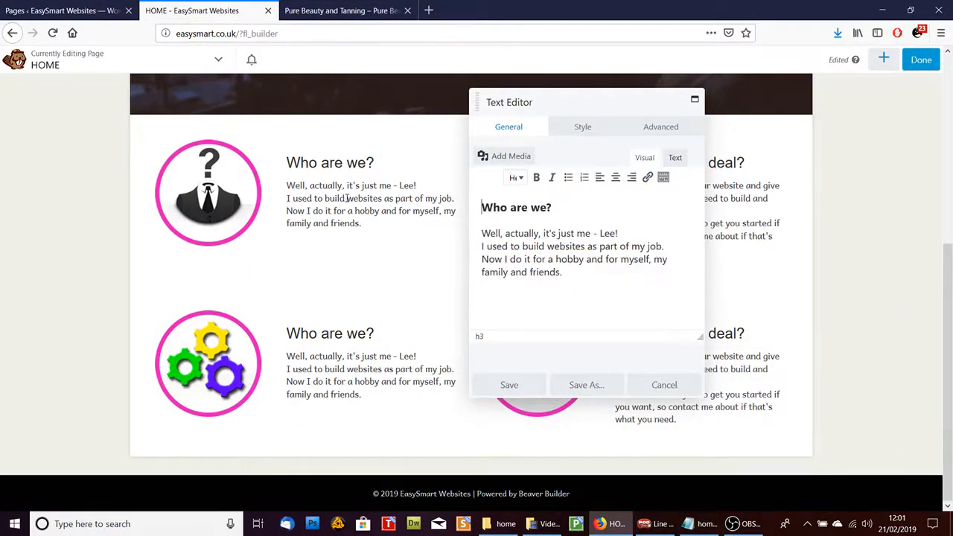
{"action": "left_click_drag", "start_coordinate": [481, 209], "coordinate": [638, 330]}
{"action": "key", "text": "ctrl+v"}
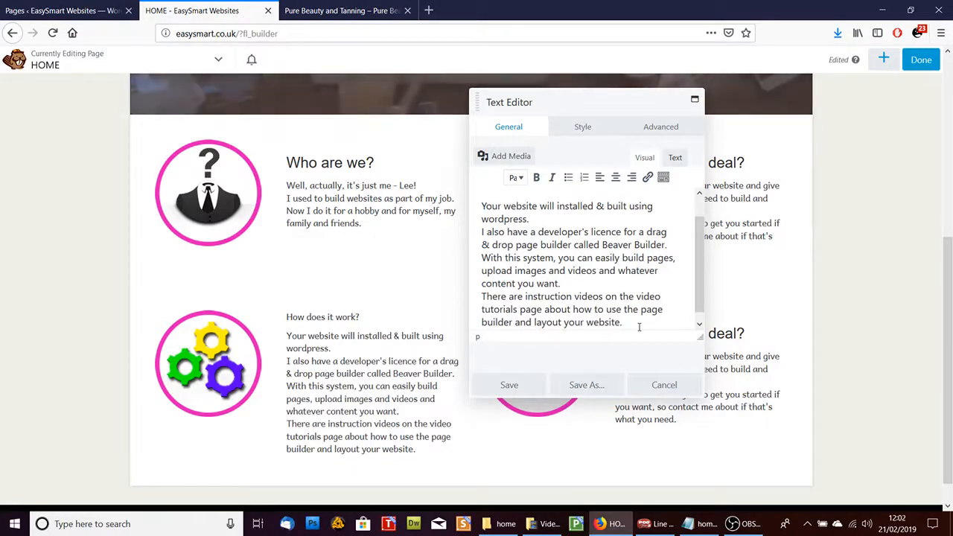
Format the "How does it work?" line as Heading 3 and save the text module.
{"action": "left_click_drag", "start_coordinate": [701, 298], "coordinate": [698, 260]}
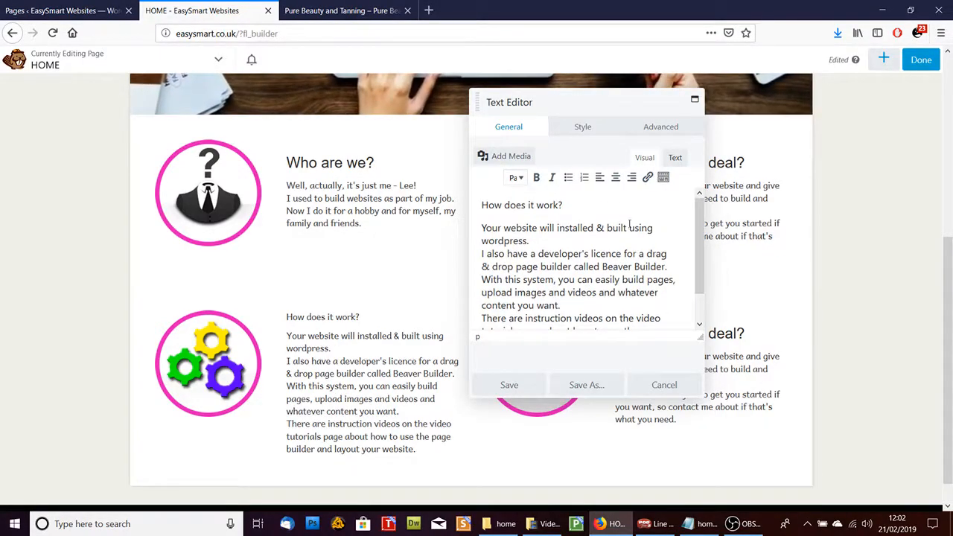
{"action": "left_click_drag", "start_coordinate": [586, 209], "coordinate": [482, 205]}
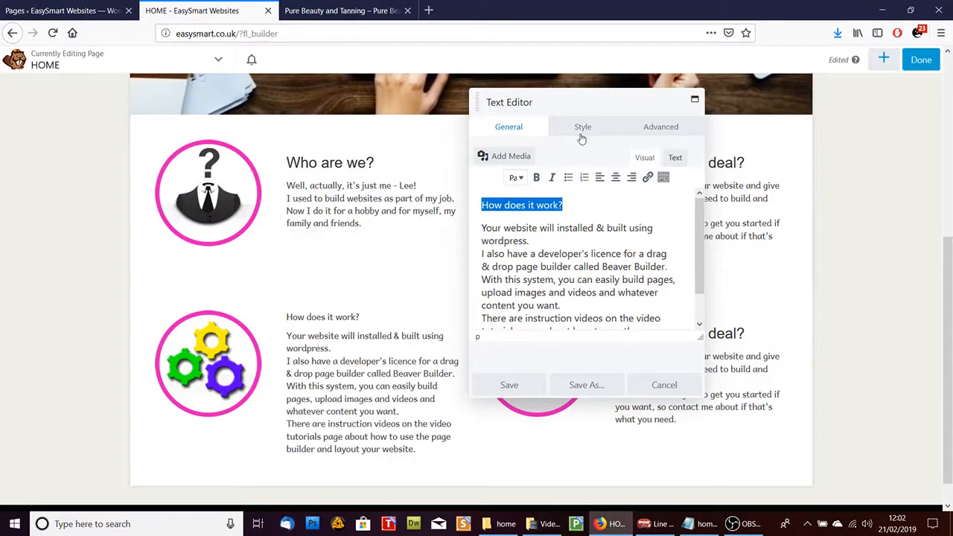
{"action": "left_click", "coordinate": [516, 178]}
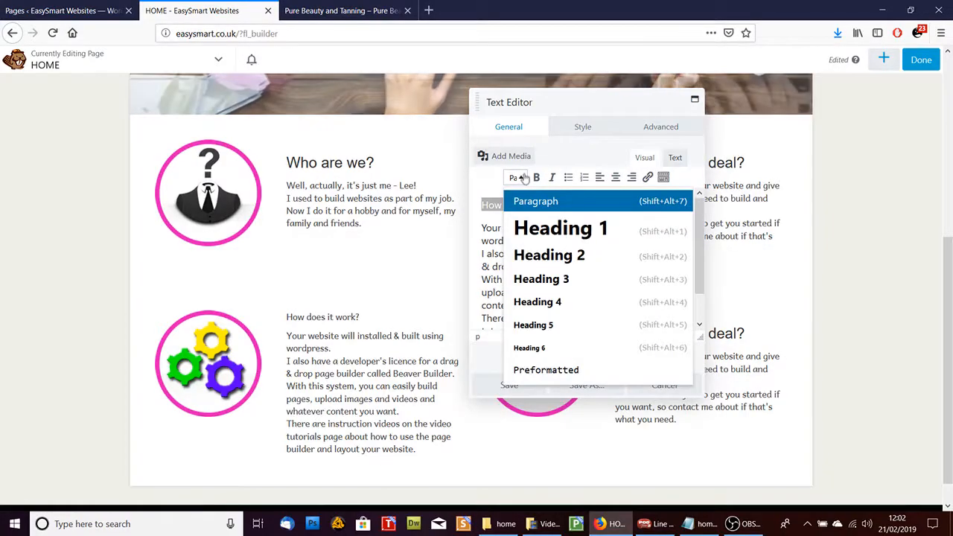
{"action": "left_click", "coordinate": [542, 279]}
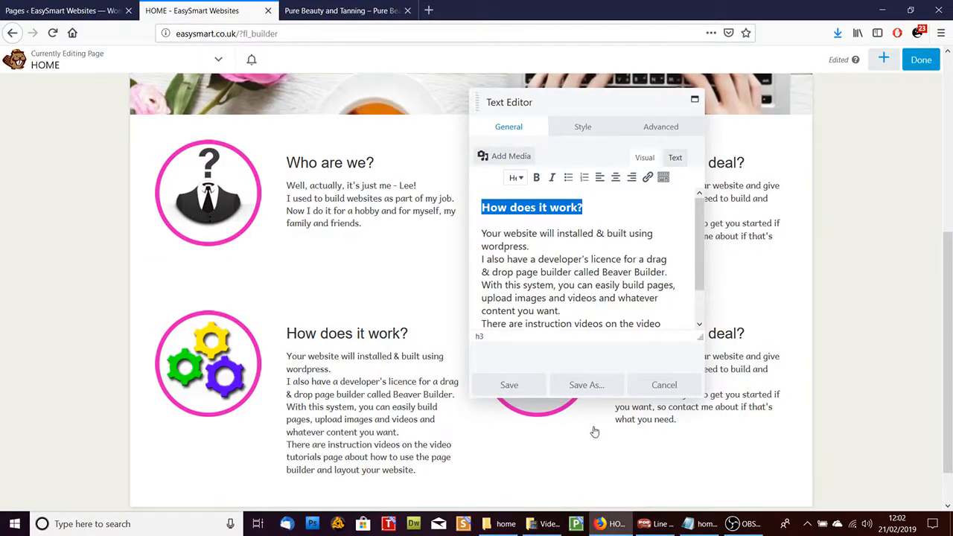
{"action": "left_click", "coordinate": [529, 386]}
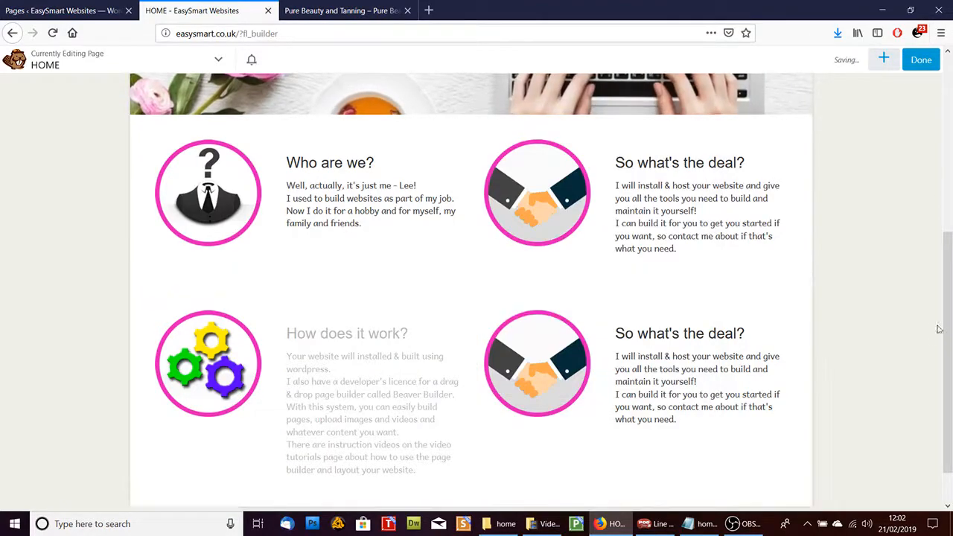
Remove the handshake icon from the third column's Photo module in the duplicated row and open the photo selection.
{"action": "scroll", "coordinate": [950, 303], "scroll_direction": "down", "scroll_amount": 2}
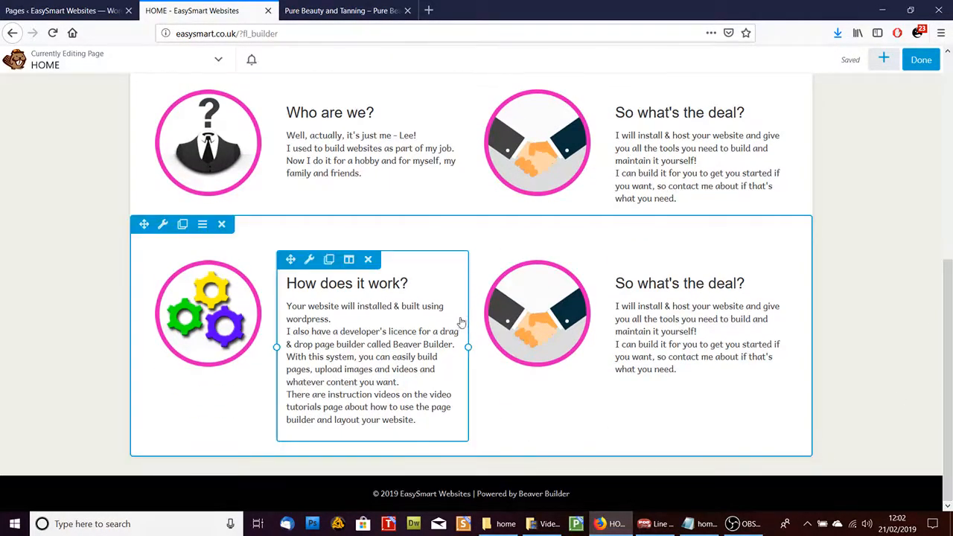
{"action": "left_click", "coordinate": [526, 332]}
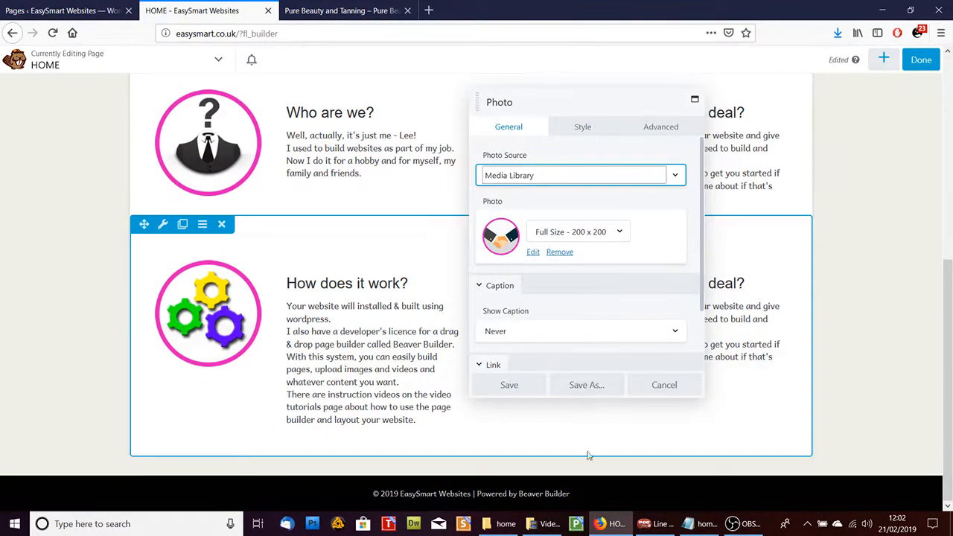
{"action": "left_click", "coordinate": [704, 525]}
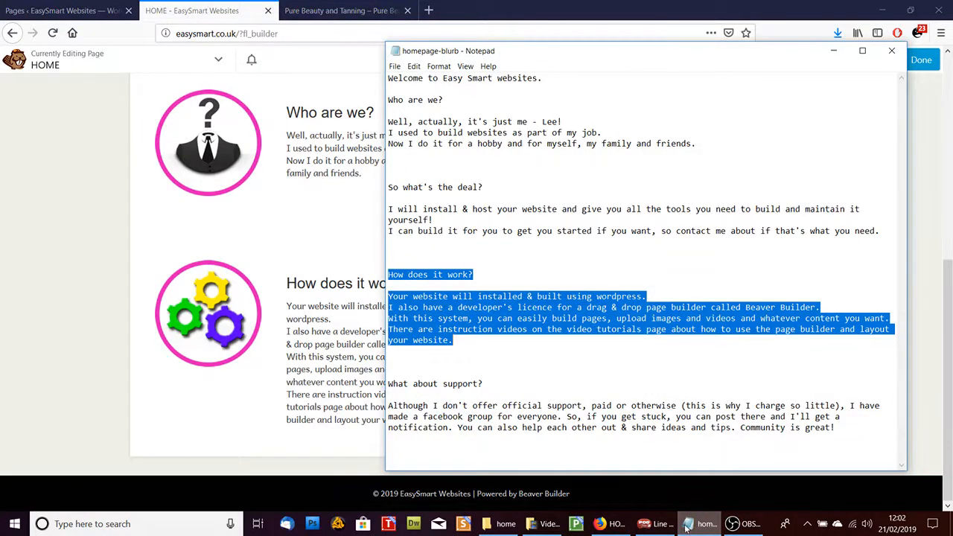
{"action": "left_click", "coordinate": [700, 526]}
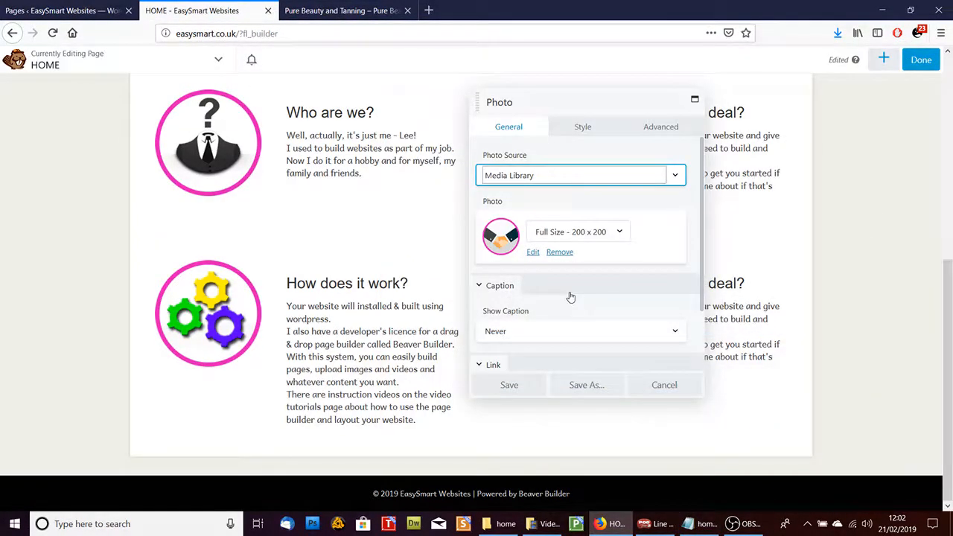
{"action": "left_click", "coordinate": [558, 252]}
{"action": "left_click", "coordinate": [503, 220]}
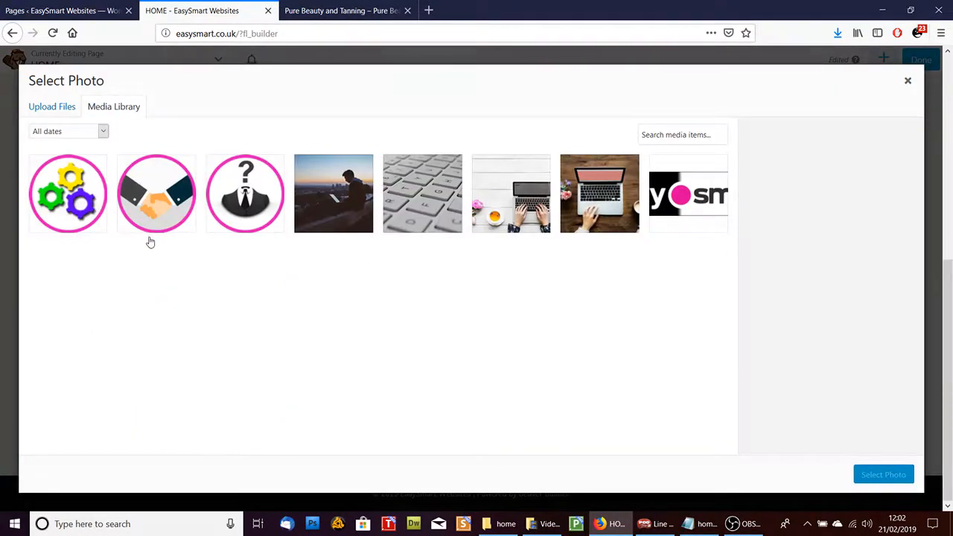
Upload icon-support from the home folder in File Explorer, use it as the duplicated row's third-column photo, and save the module.
{"action": "left_click", "coordinate": [500, 523]}
{"action": "left_click", "coordinate": [819, 268]}
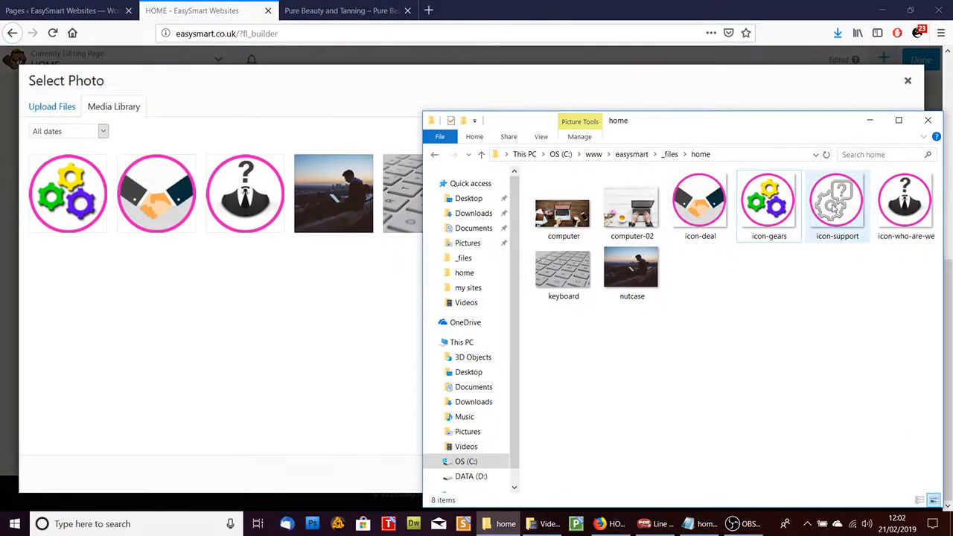
{"action": "left_click_drag", "start_coordinate": [834, 210], "coordinate": [219, 310]}
{"action": "left_click", "coordinate": [869, 119]}
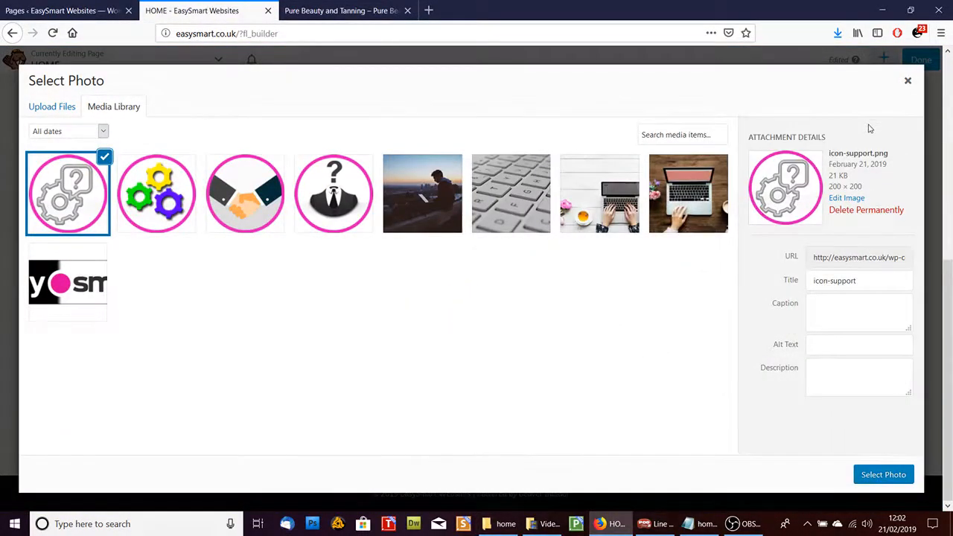
{"action": "left_click", "coordinate": [882, 474]}
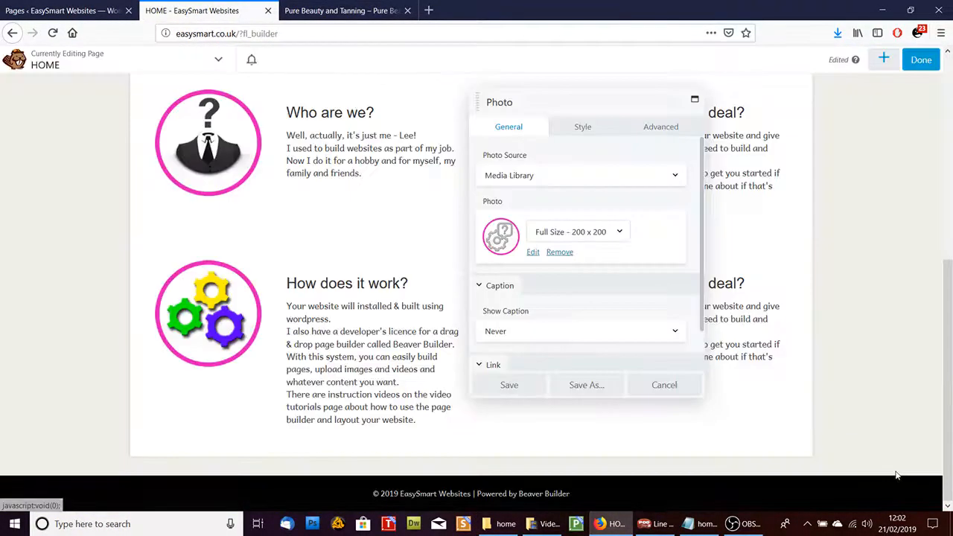
{"action": "left_click", "coordinate": [533, 389]}
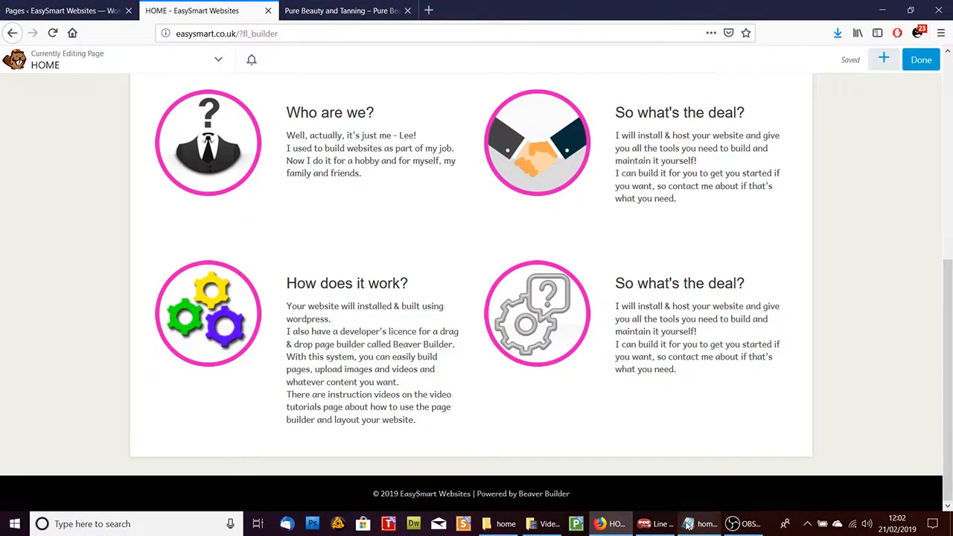
Replace the duplicated row's "So what's the deal?" text with the "What about support?" section from the homepage-blurb Notepad file.
{"action": "left_click", "coordinate": [687, 525]}
{"action": "left_click_drag", "start_coordinate": [838, 432], "coordinate": [350, 406]}
{"action": "mouse_move", "coordinate": [353, 382]}
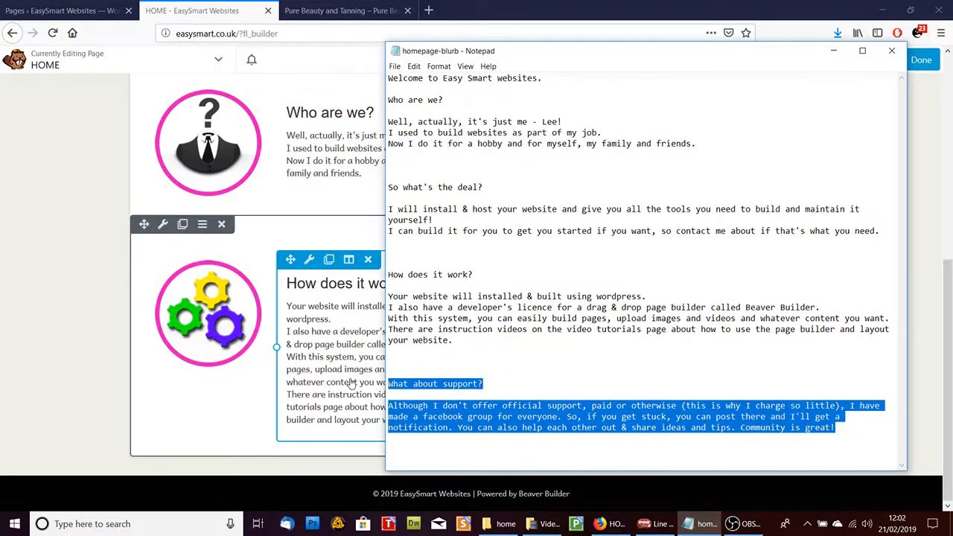
{"action": "left_click", "coordinate": [834, 51]}
{"action": "mouse_move", "coordinate": [700, 322]}
{"action": "left_click", "coordinate": [666, 320]}
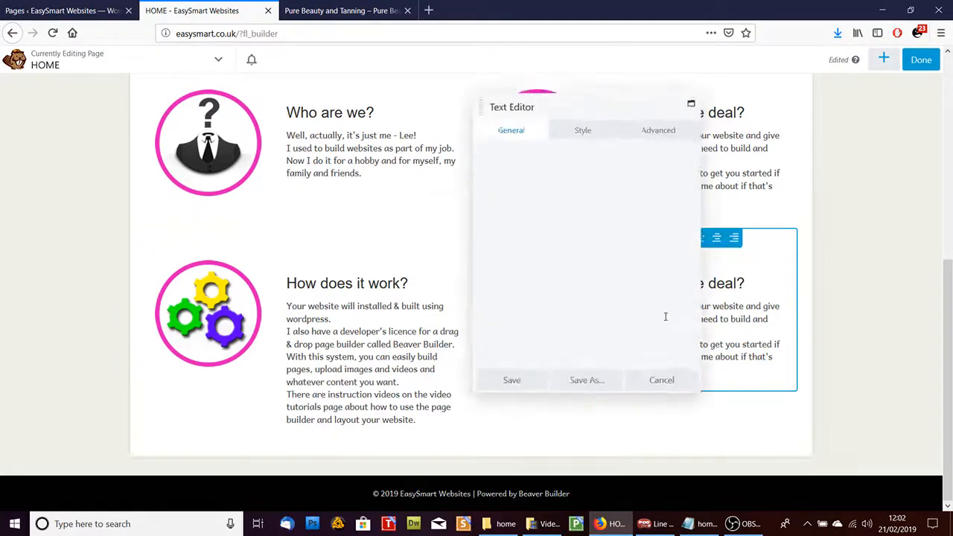
{"action": "left_click_drag", "start_coordinate": [481, 207], "coordinate": [540, 302]}
{"action": "key", "text": "Delete"}
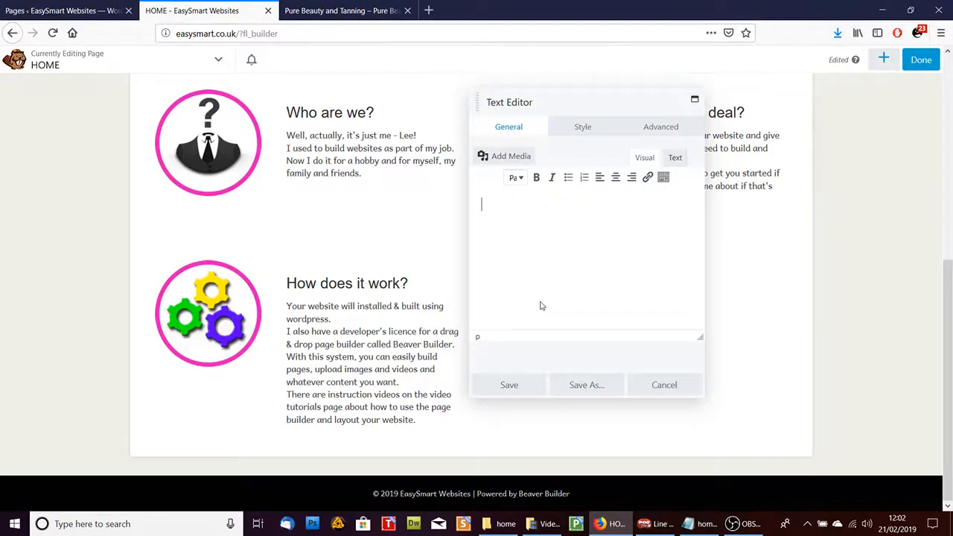
{"action": "type", "text": "What about support? Although I don't offer official support, paid or otherwise (this is why I charge so little), I have made a facebook group for everyone. So, if you get stuck, you can post there and I'll get a notification. You can also help each other out & share ideas and tips. Community is great!"}
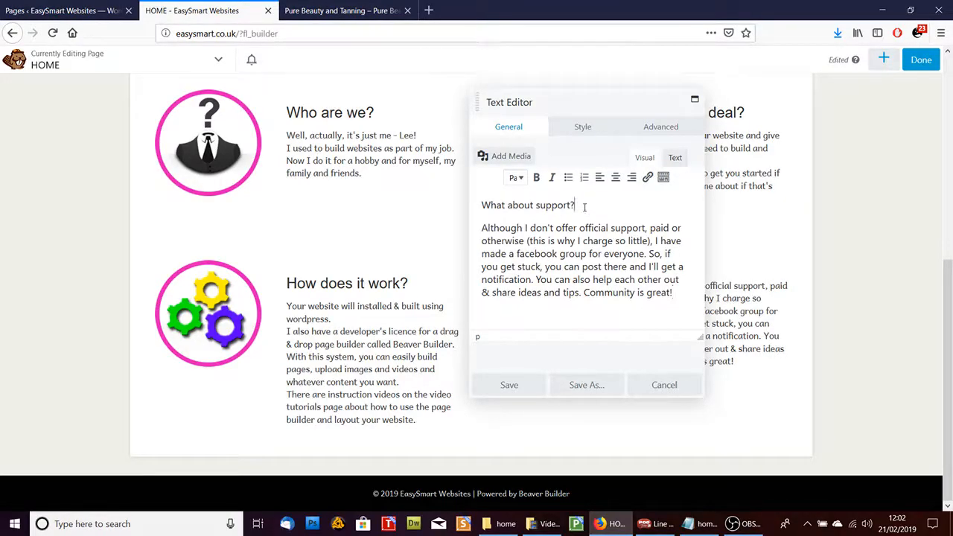
Format the "What about support?" line as Heading 3.
{"action": "left_click", "coordinate": [523, 180]}
{"action": "left_click", "coordinate": [540, 277]}
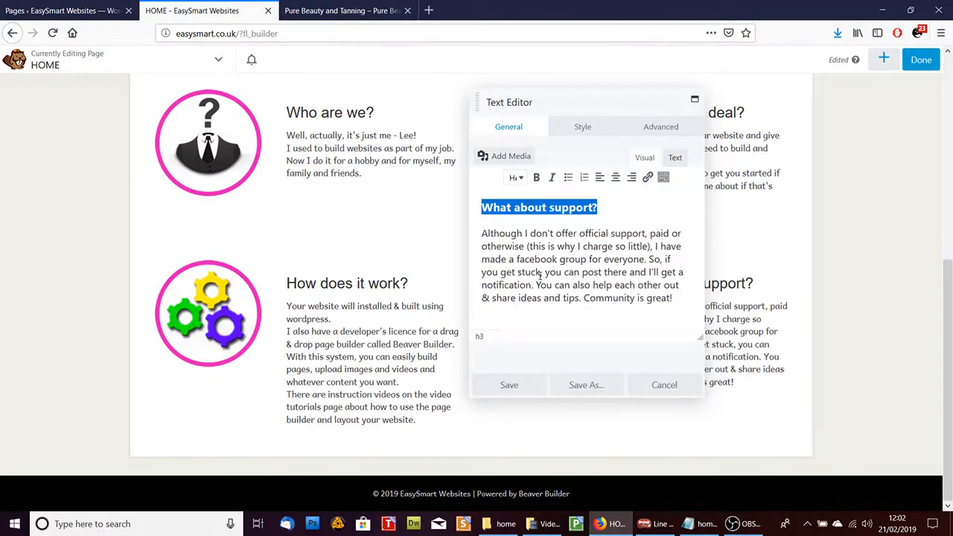
Save the "What about support?" text module, finish editing, and publish the HOME page.
{"action": "left_click", "coordinate": [508, 386]}
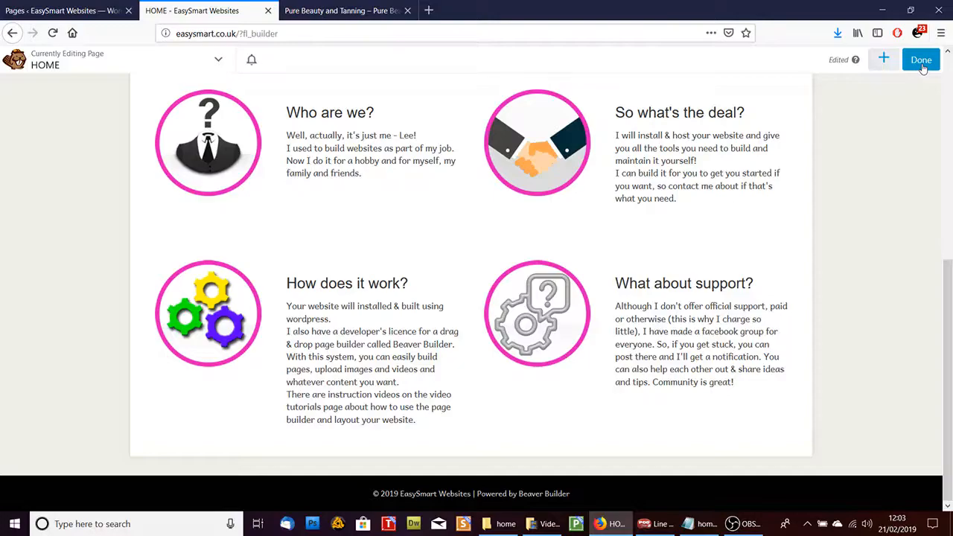
{"action": "left_click", "coordinate": [922, 61]}
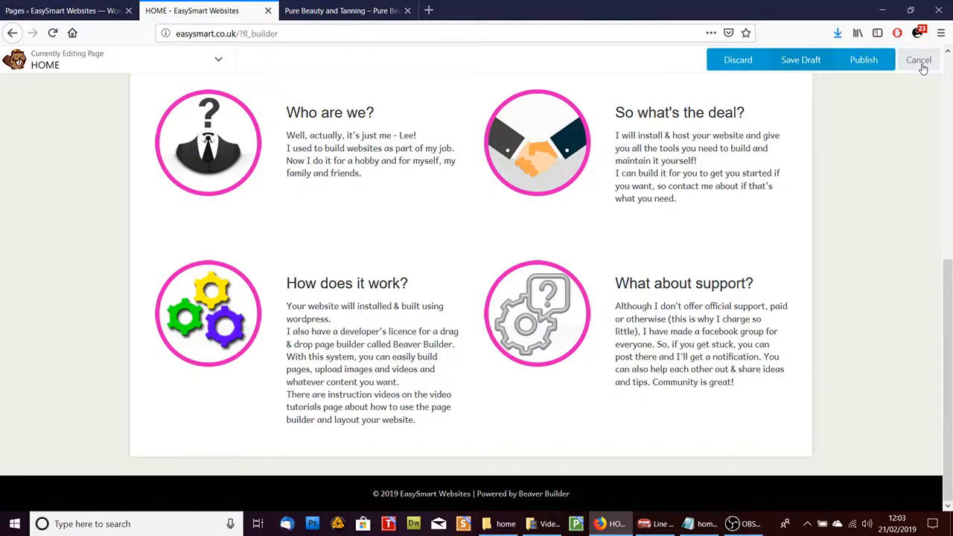
{"action": "left_click", "coordinate": [863, 61]}
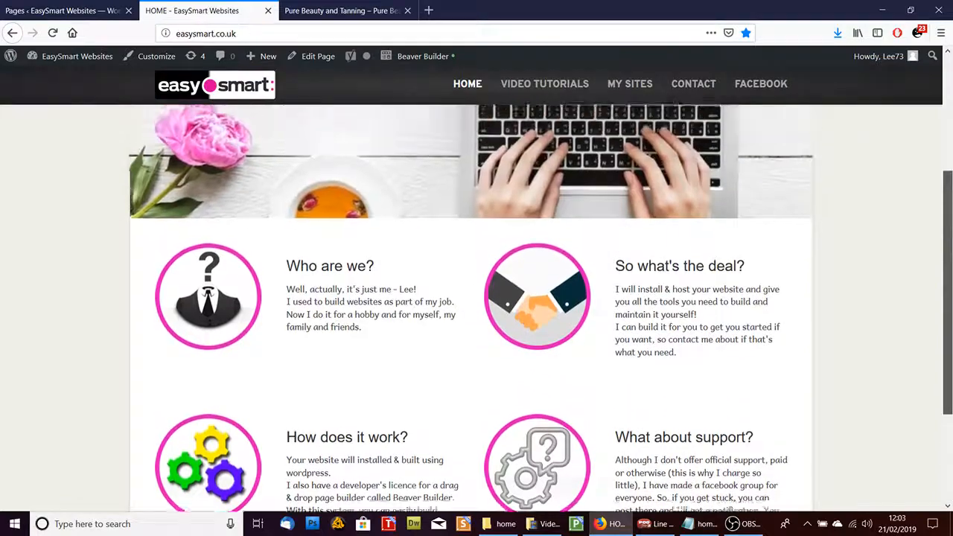
Review the published HOME page from the slideshow down to the four icon and text sections, ending back at the slideshow.
{"action": "scroll", "coordinate": [949, 201], "scroll_direction": "down", "scroll_amount": 3}
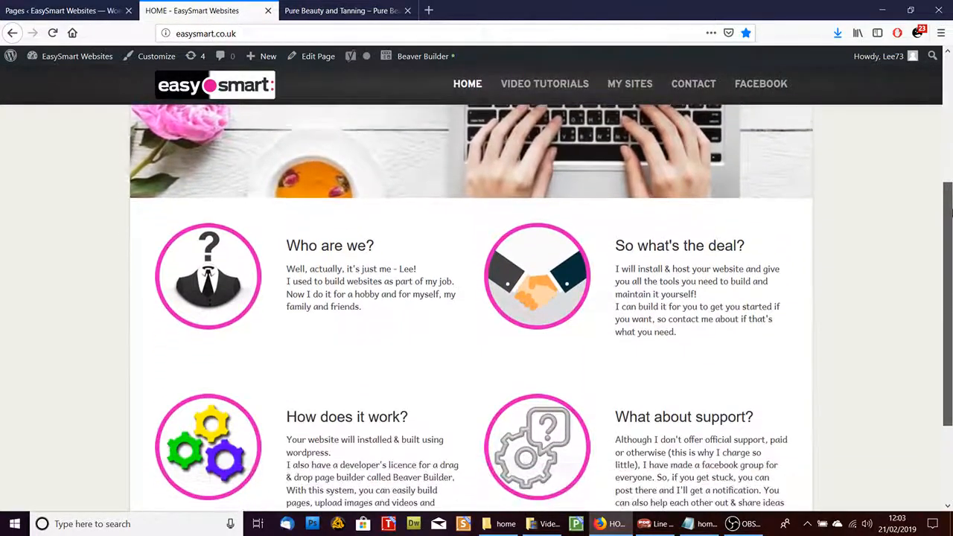
{"action": "scroll", "coordinate": [950, 212], "scroll_direction": "up", "scroll_amount": 2}
{"action": "scroll", "coordinate": [950, 210], "scroll_direction": "down", "scroll_amount": 2}
{"action": "left_click_drag", "start_coordinate": [951, 208], "coordinate": [949, 74]}
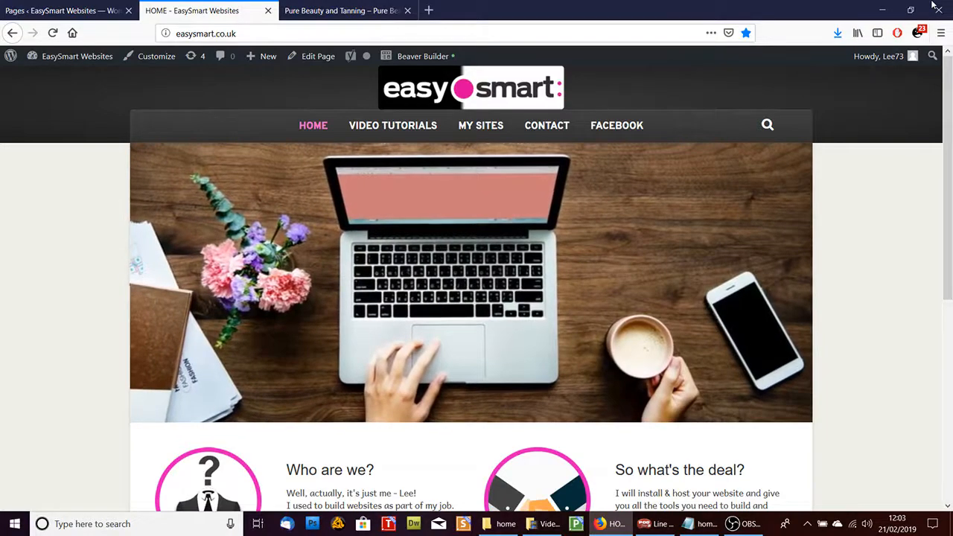
{"action": "left_click", "coordinate": [943, 341]}
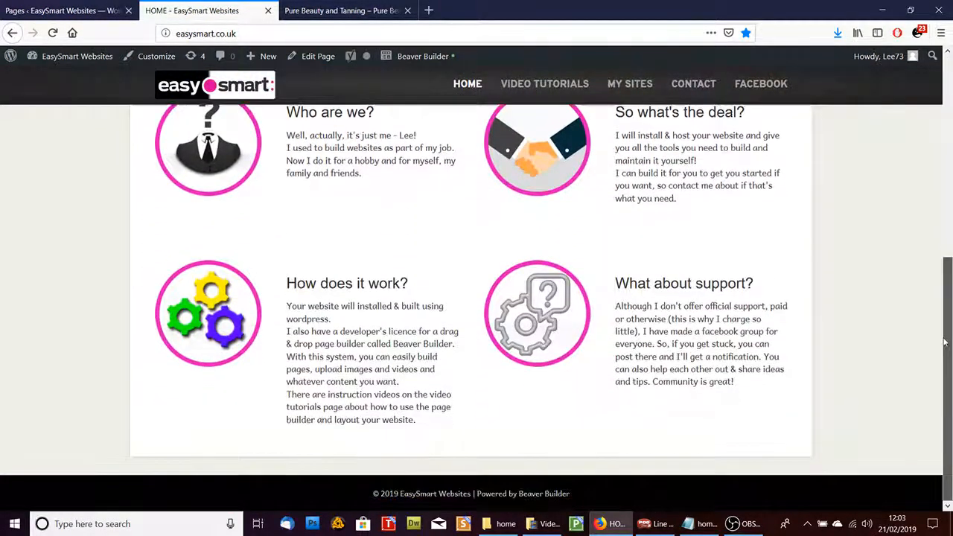
{"action": "key", "text": "Home"}
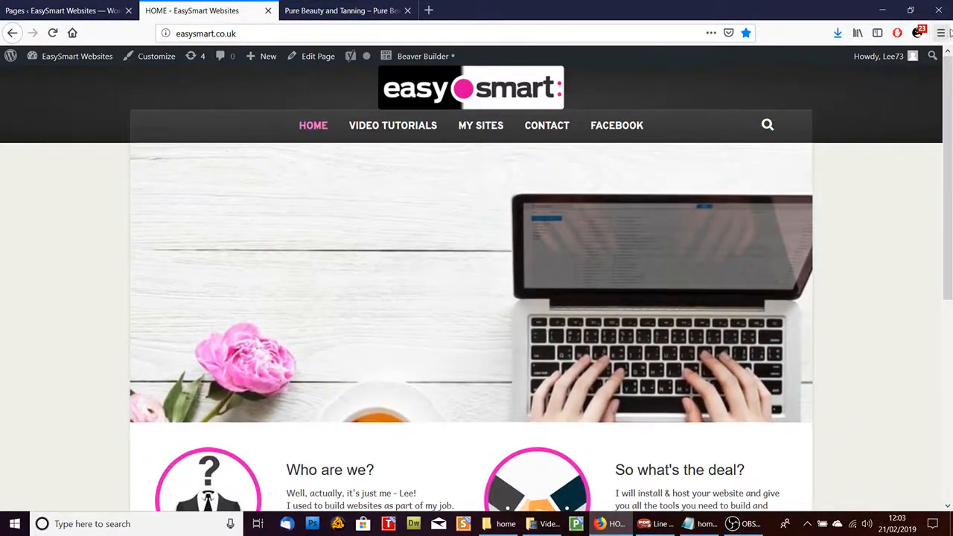
{"action": "left_click_drag", "start_coordinate": [947, 149], "coordinate": [948, 46]}
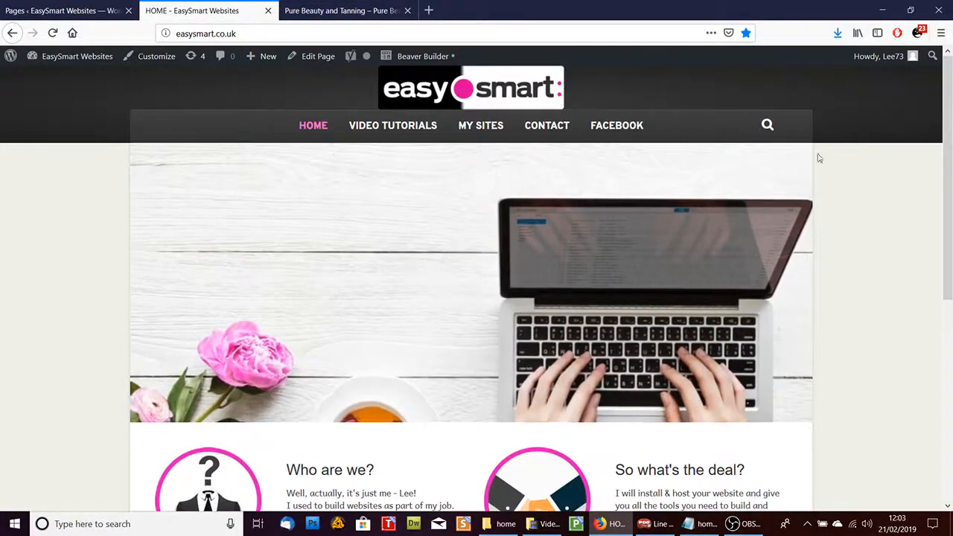